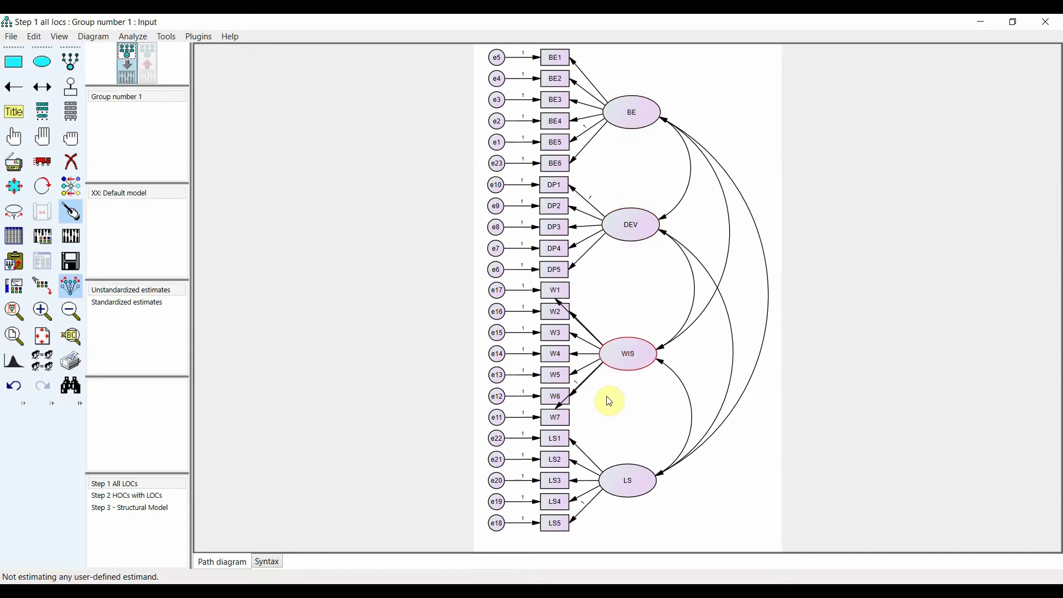
# Try to calculate the estimates for the Step 1 model, and rename the latent variable BE to BET.
pyautogui.click(531, 593)
pyautogui.click(70, 235)
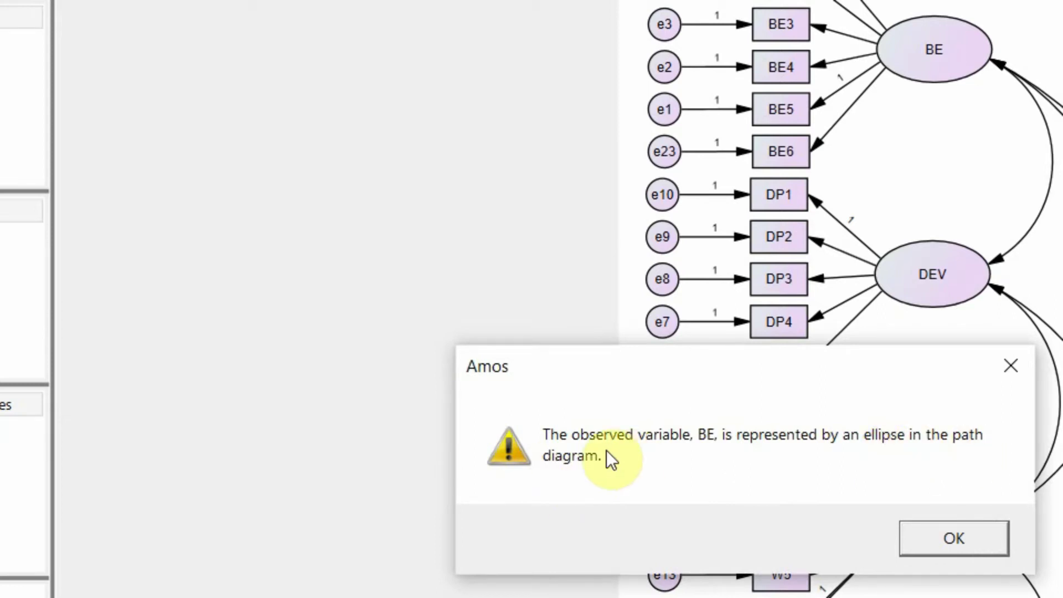
pyautogui.click(952, 547)
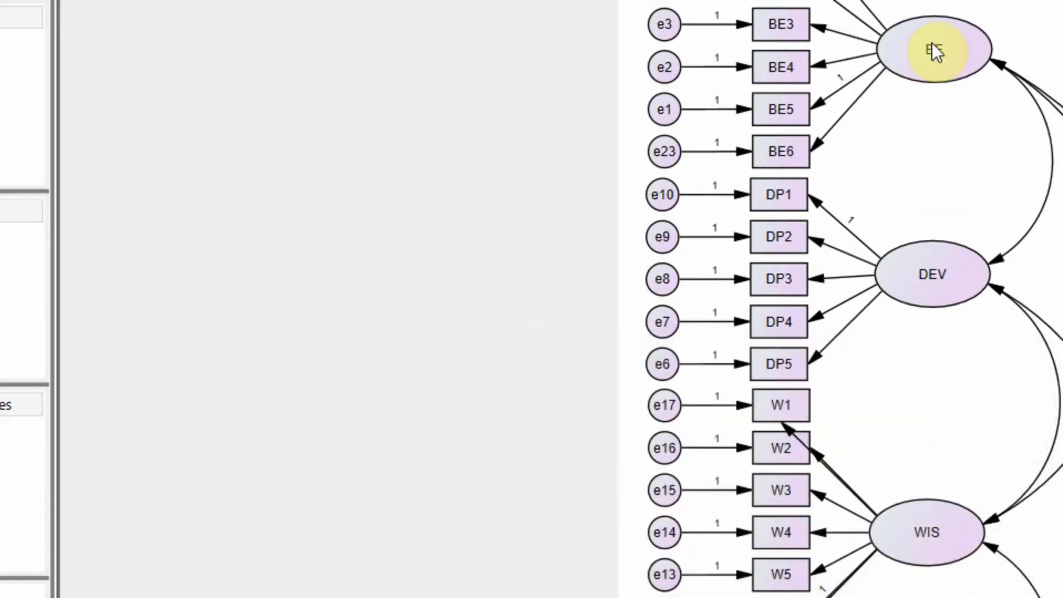
pyautogui.doubleClick(932, 42)
pyautogui.click(156, 257)
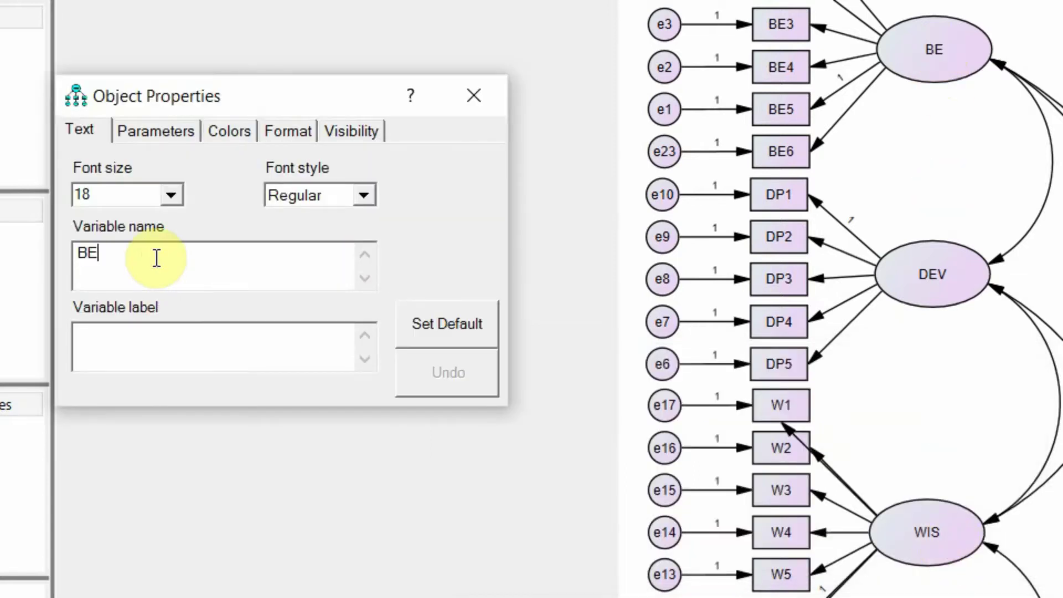
pyautogui.write('T')
pyautogui.click(470, 94)
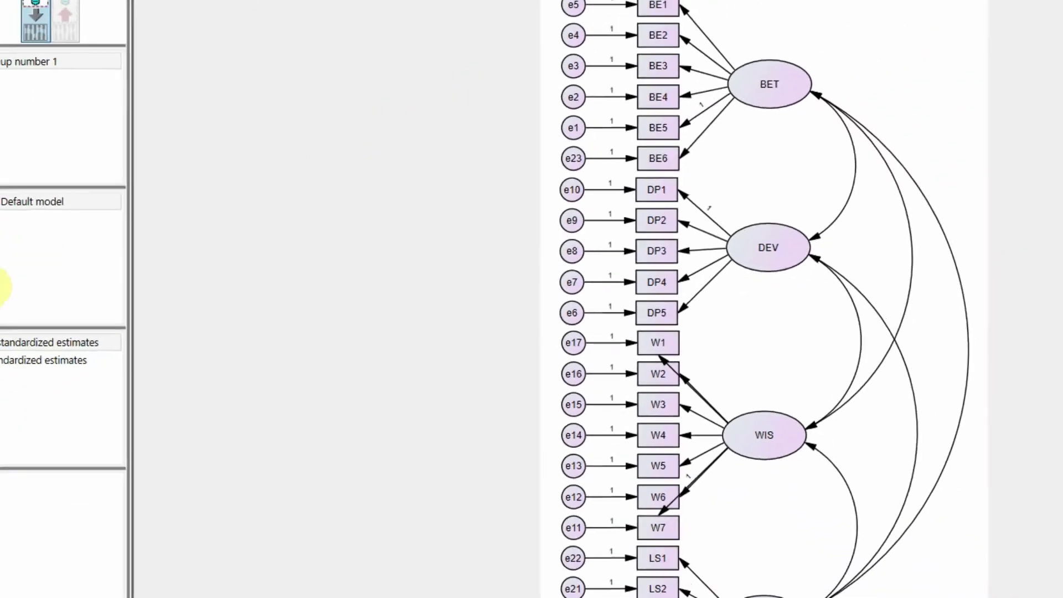
# Rename the latent variable LS to LST in the Step 1 model and calculate the estimates.
pyautogui.click(70, 237)
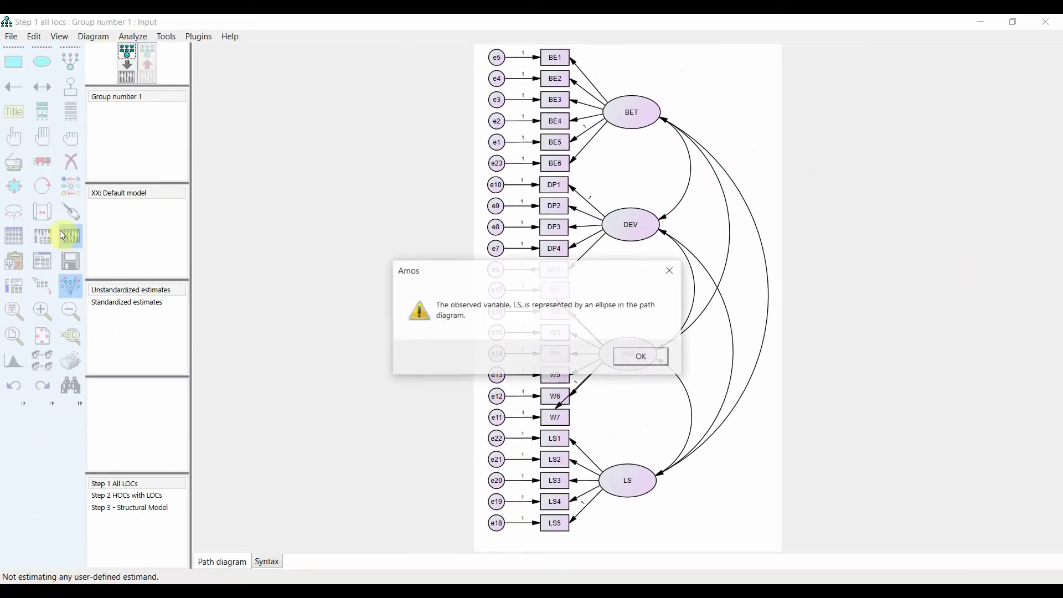
pyautogui.click(644, 354)
pyautogui.doubleClick(633, 479)
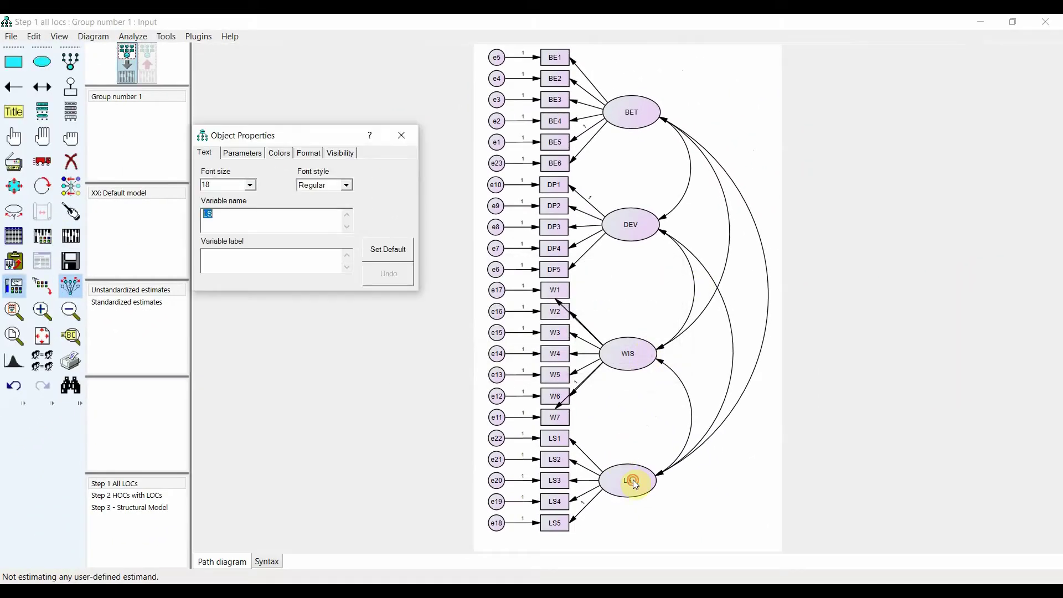
pyautogui.click(272, 227)
pyautogui.write('T')
pyautogui.click(401, 135)
pyautogui.click(81, 233)
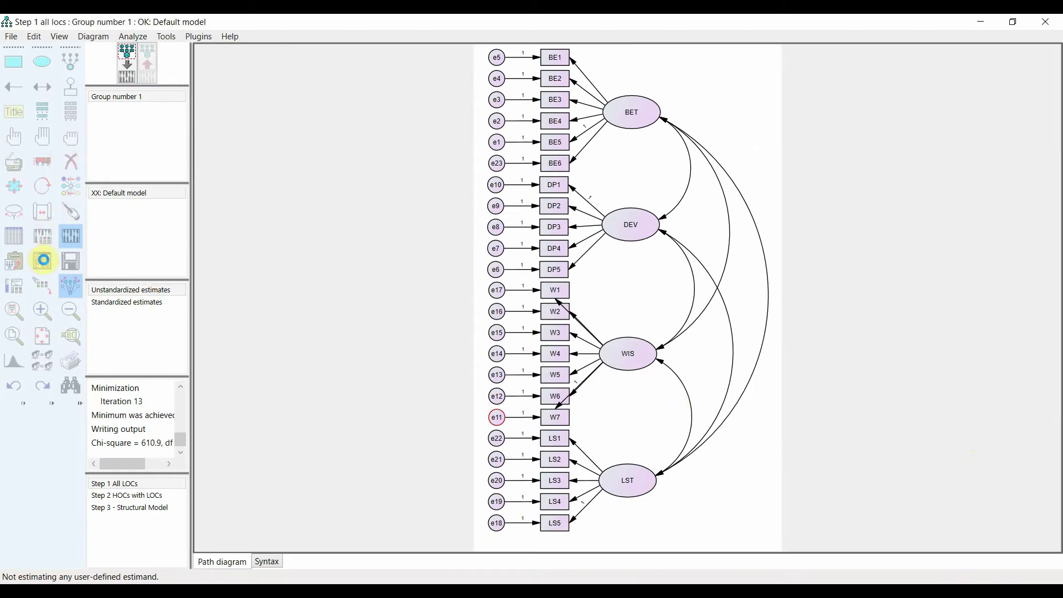
# Open the text output and review the regression weights, covariances and variances in the estimates, closing the output when done.
pyautogui.click(43, 259)
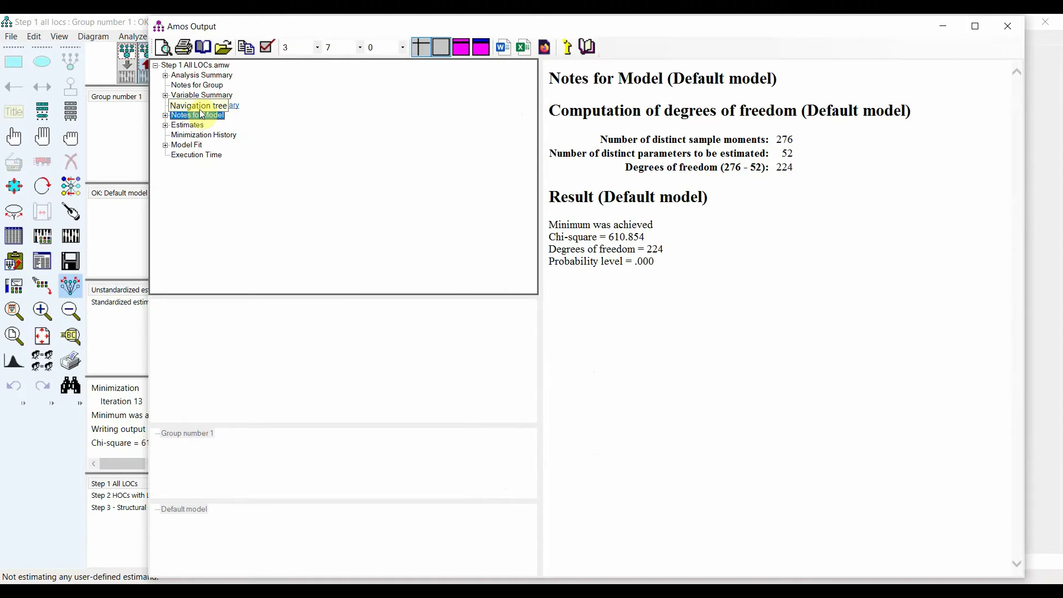
pyautogui.click(194, 126)
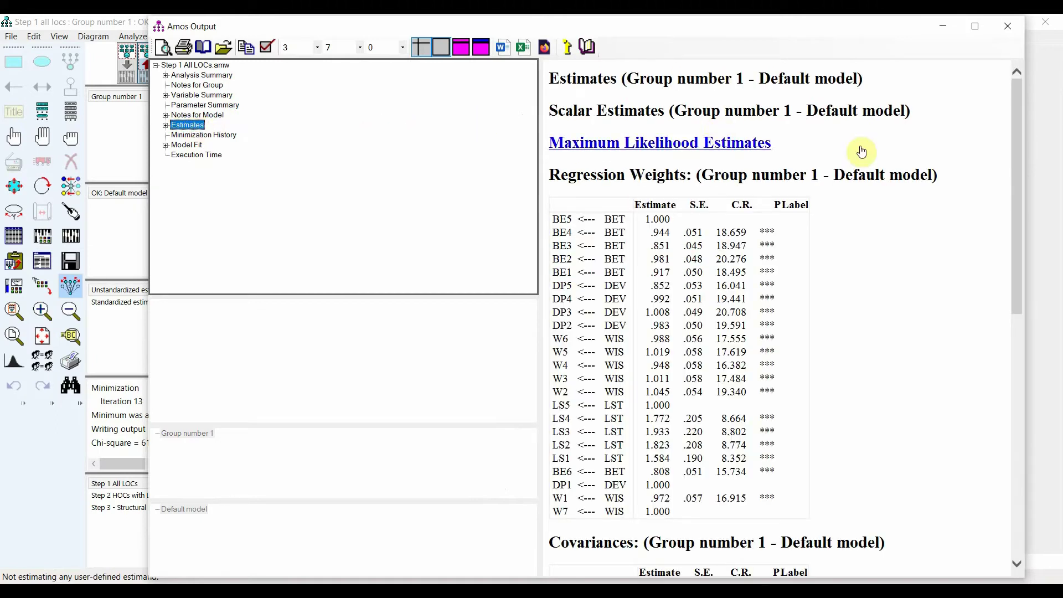
pyautogui.scroll(-6, 844, 196)
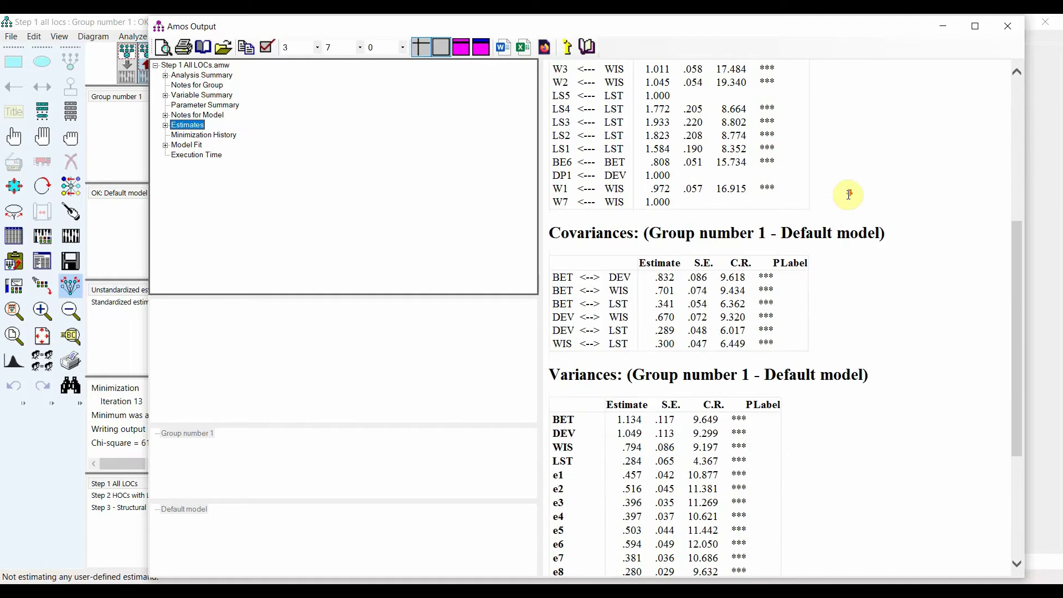
pyautogui.scroll(6, 687, 220)
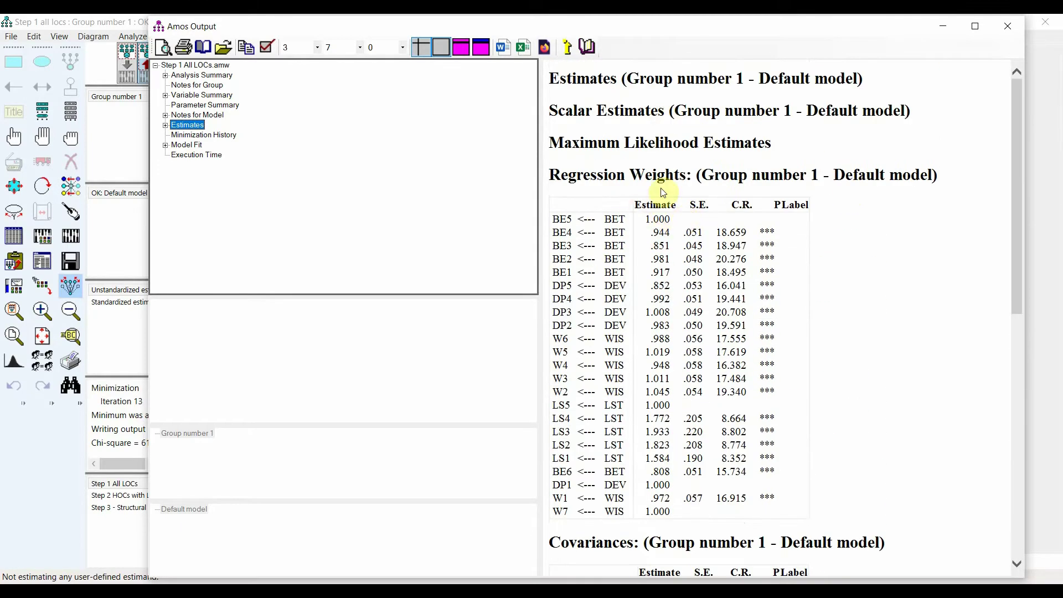
pyautogui.click(1007, 26)
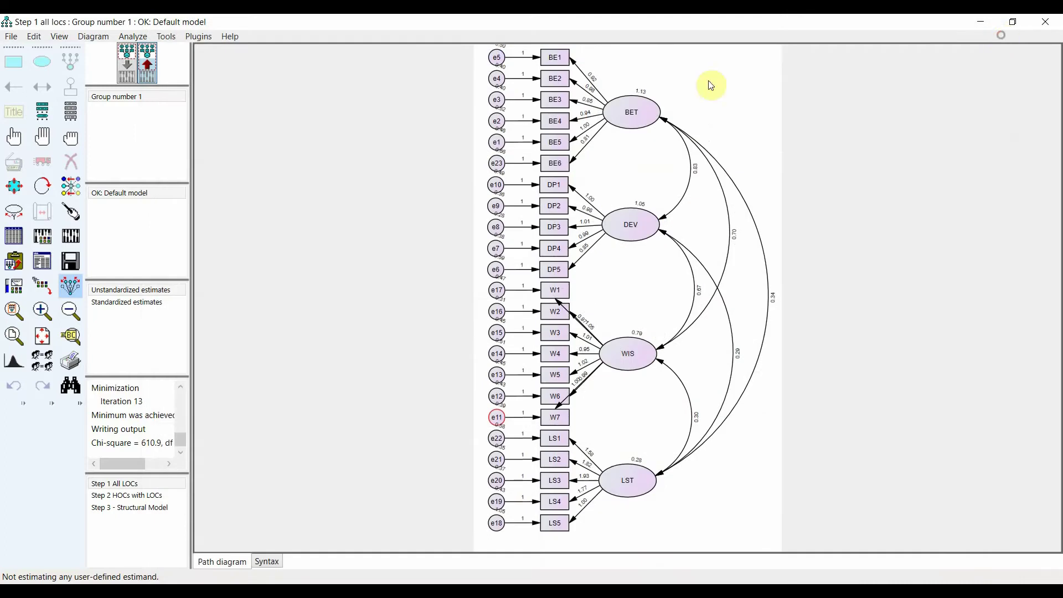
# Enable standardized estimates in the analysis properties output options and recalculate the model.
pyautogui.click(50, 239)
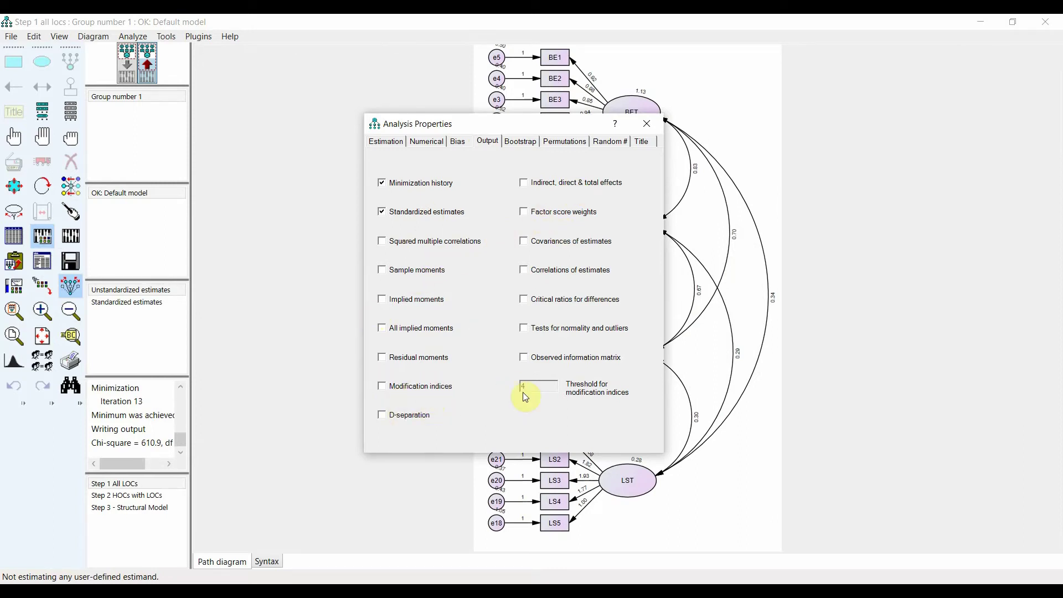
pyautogui.click(647, 124)
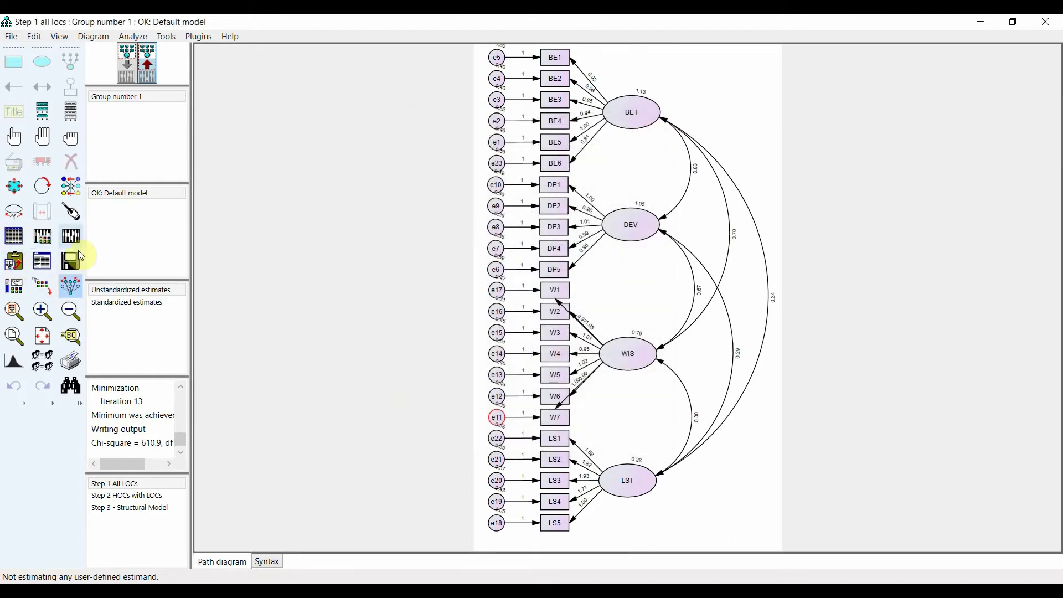
pyautogui.click(70, 236)
# Review the standardized regression weights and the model fit measures in the text output, and close it.
pyautogui.click(45, 113)
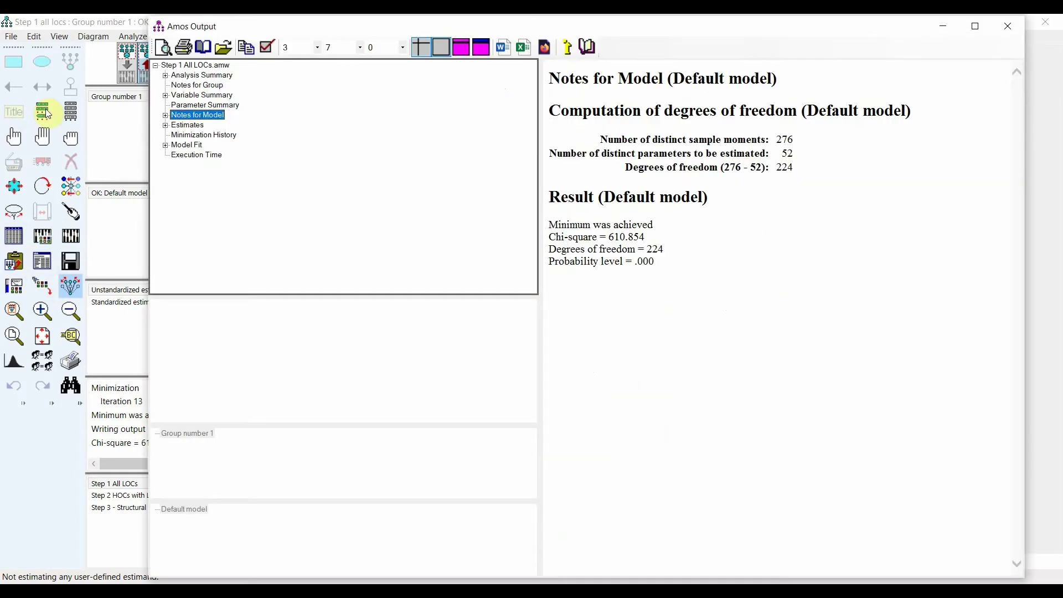
pyautogui.click(184, 126)
pyautogui.scroll(-5, 710, 382)
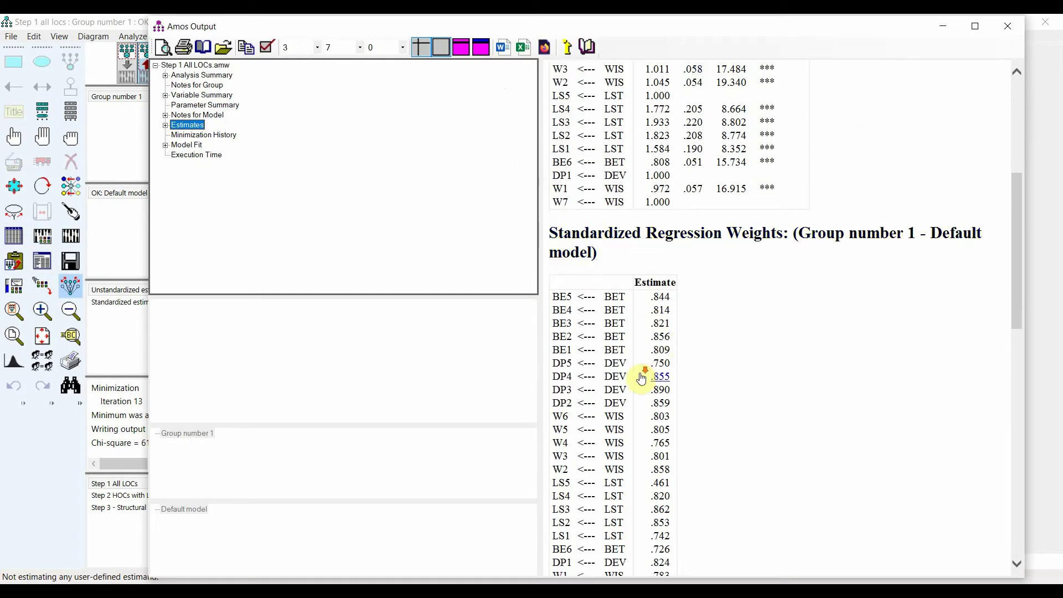
pyautogui.scroll(-5, 641, 378)
pyautogui.click(186, 145)
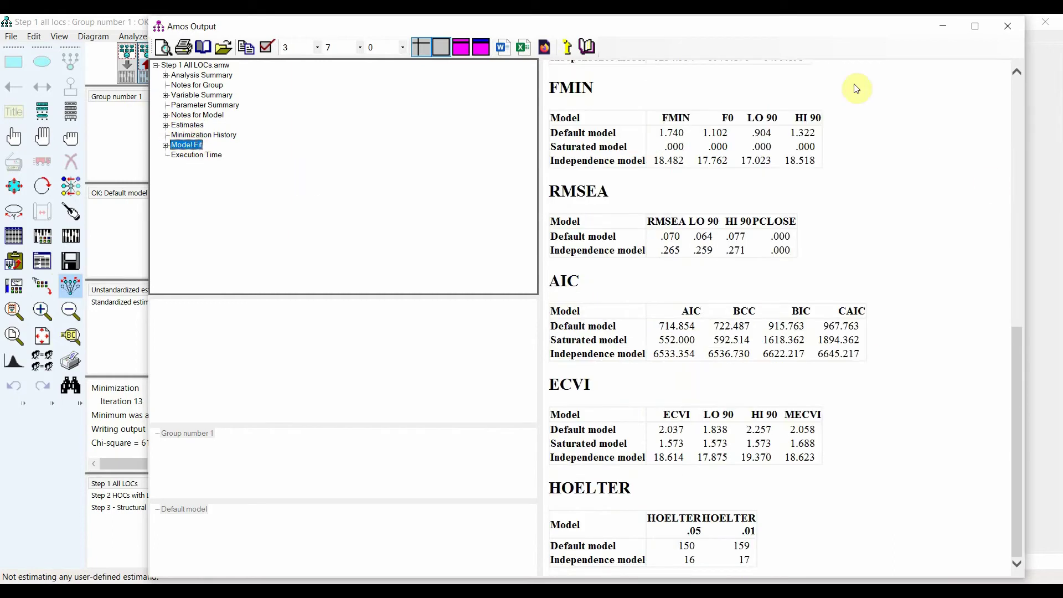
pyautogui.click(177, 127)
pyautogui.scroll(5, 699, 332)
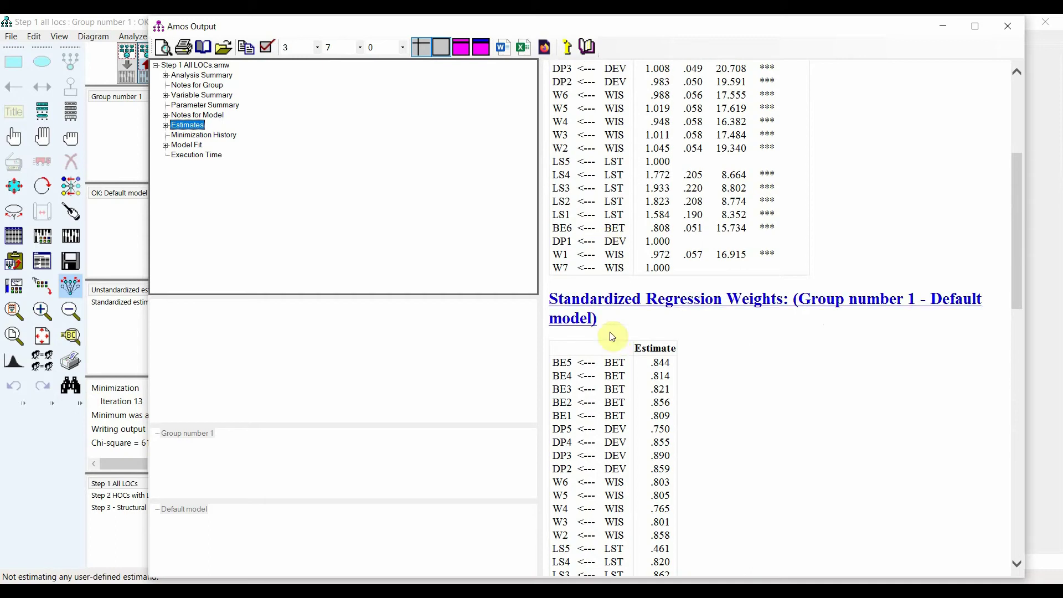
pyautogui.scroll(-3, 631, 391)
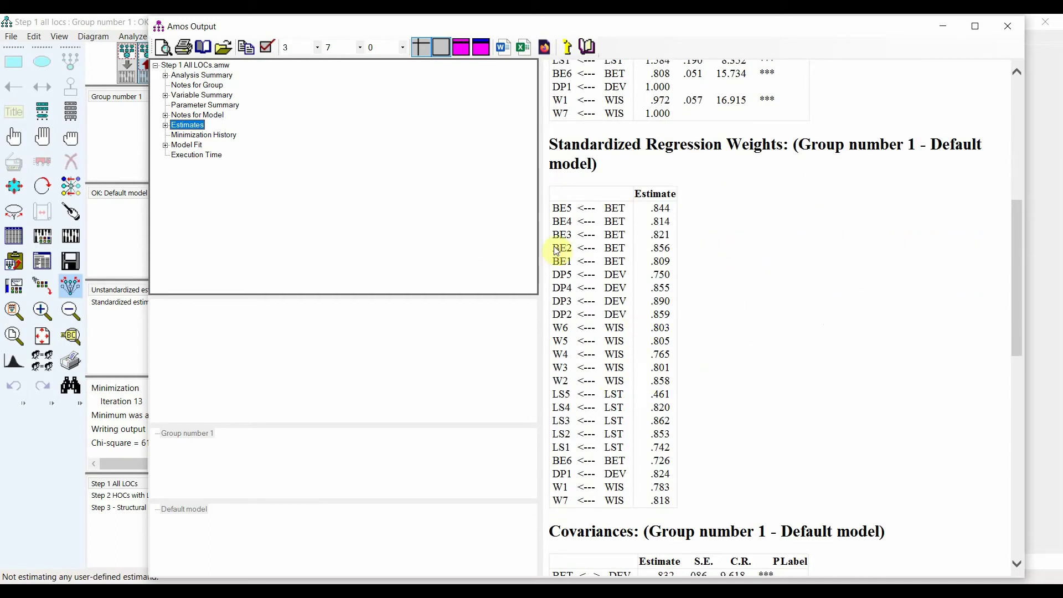
pyautogui.click(1007, 25)
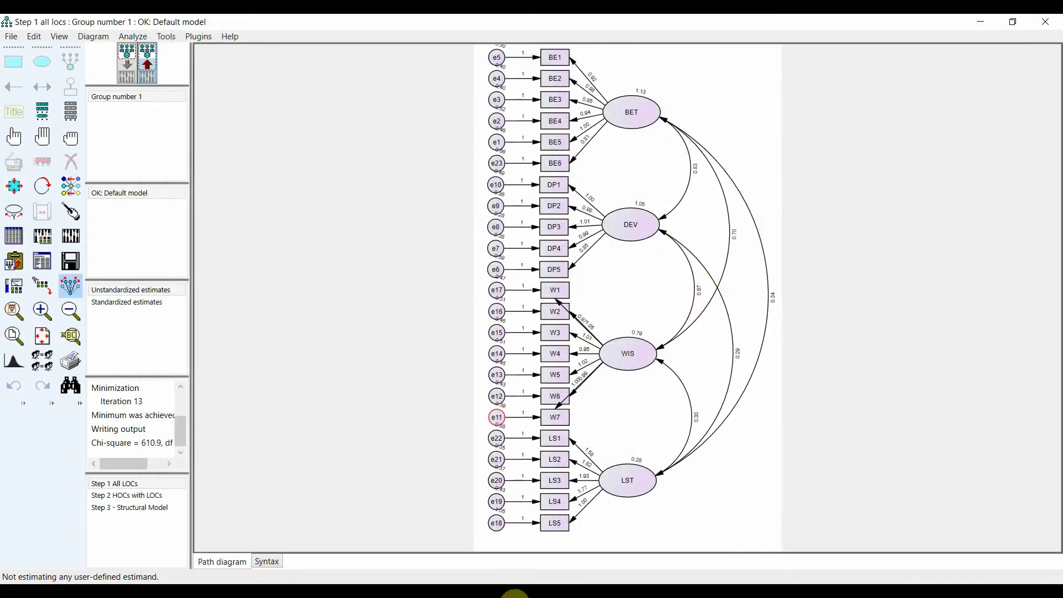
# Switch to the presentation to read the second order confirmatory factor analysis steps, and return to Amos.
pyautogui.moveTo(543, 596)
pyautogui.click(700, 546)
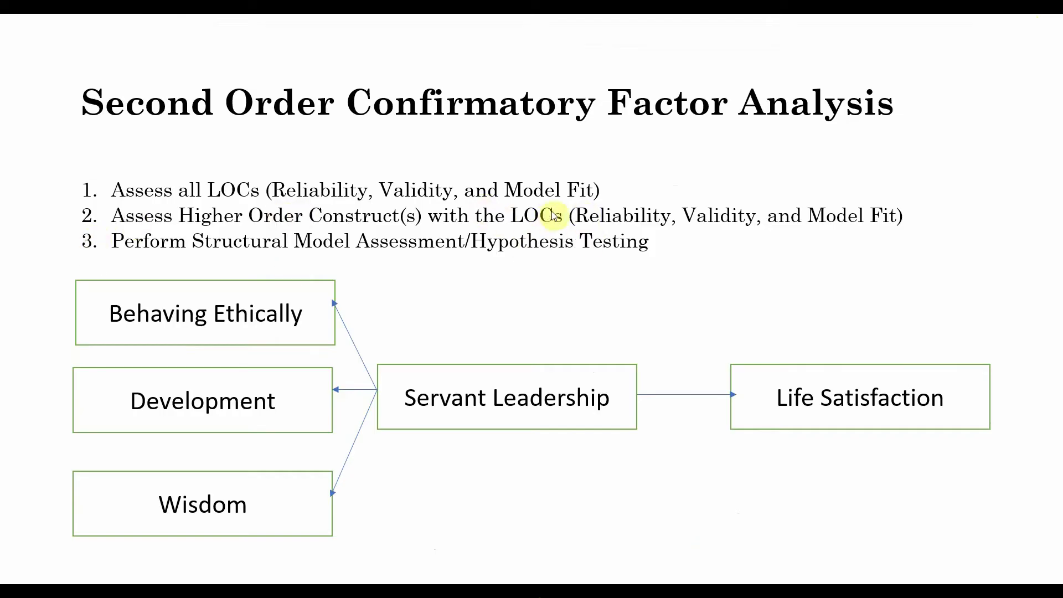
pyautogui.click(569, 592)
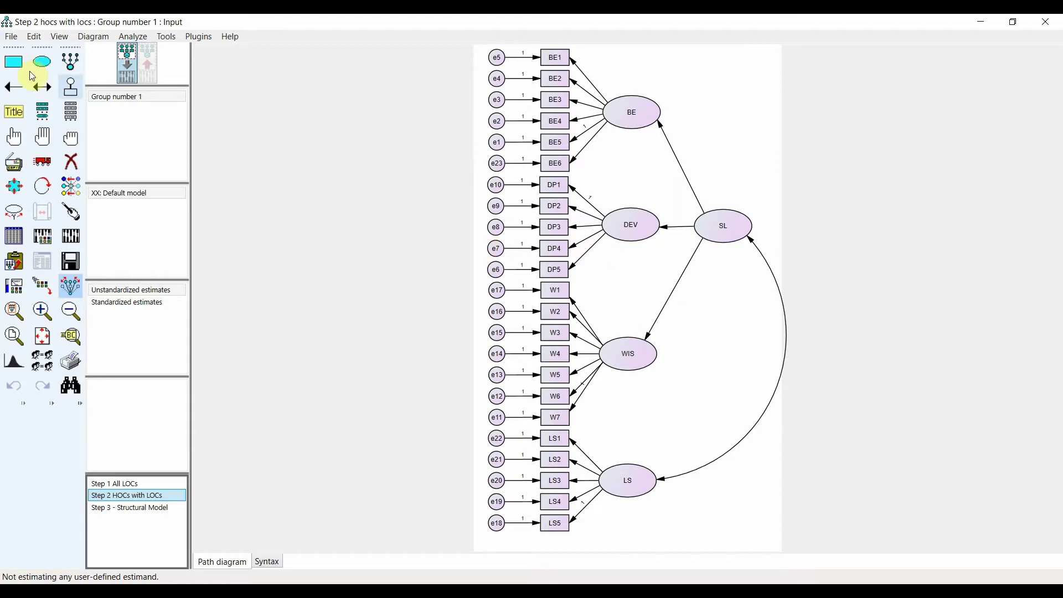
# Add error terms to BE, DEV and WIS in the Step 2 HOCs with LOCs diagram and auto-name the unobserved variables.
pyautogui.click(629, 97)
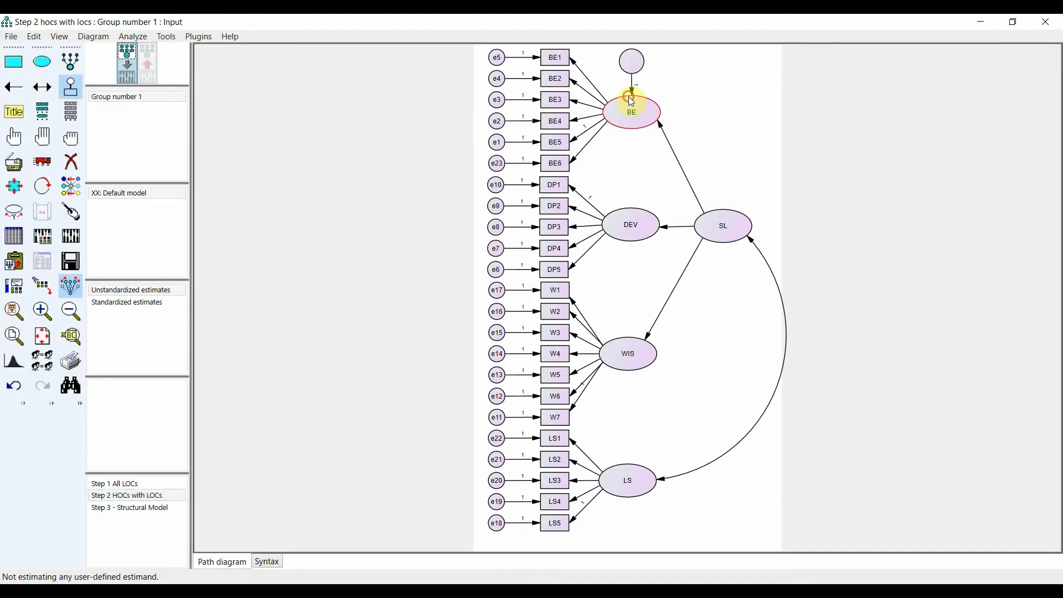
pyautogui.click(631, 214)
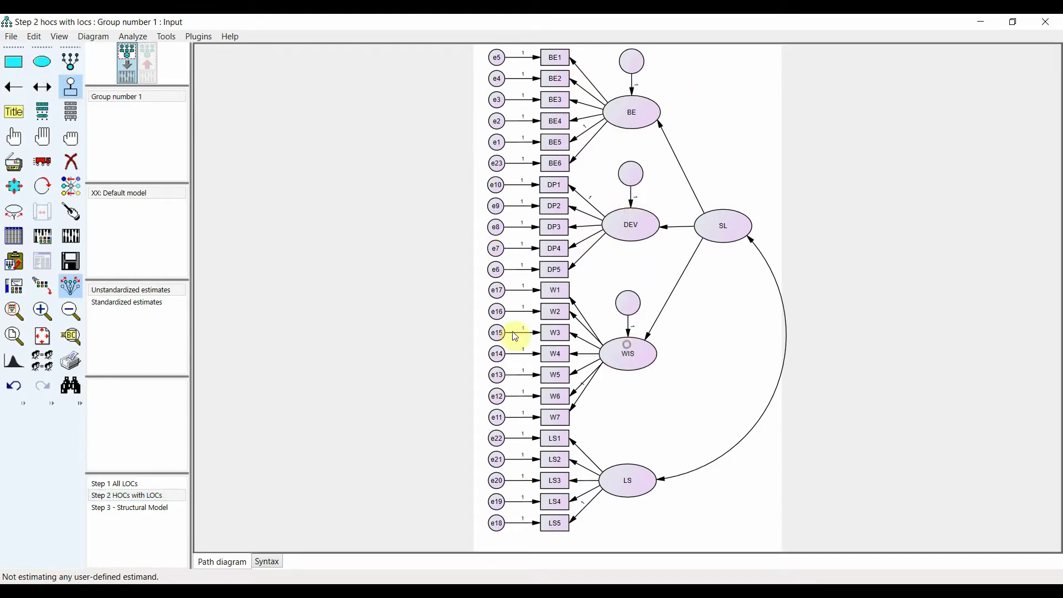
pyautogui.click(198, 37)
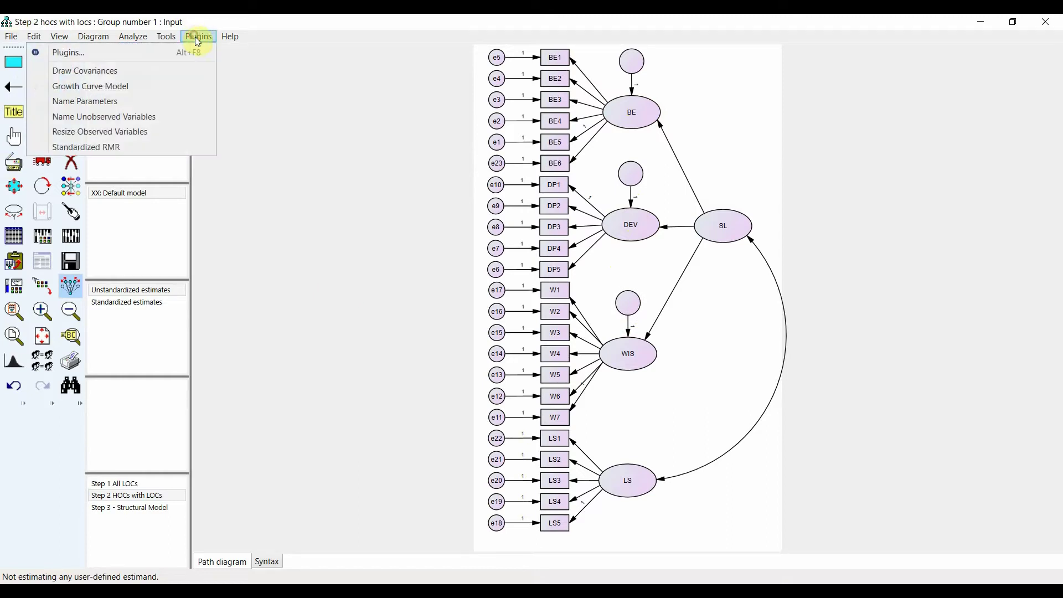
pyautogui.click(127, 117)
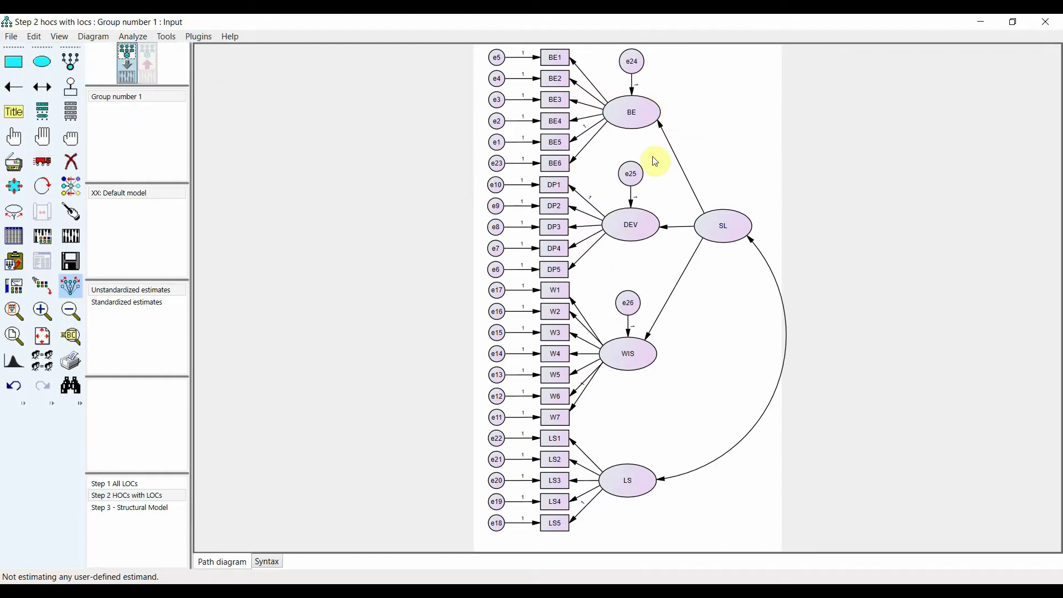
# Fix the regression weight of the path from SL to BE at 1.
pyautogui.doubleClick(661, 125)
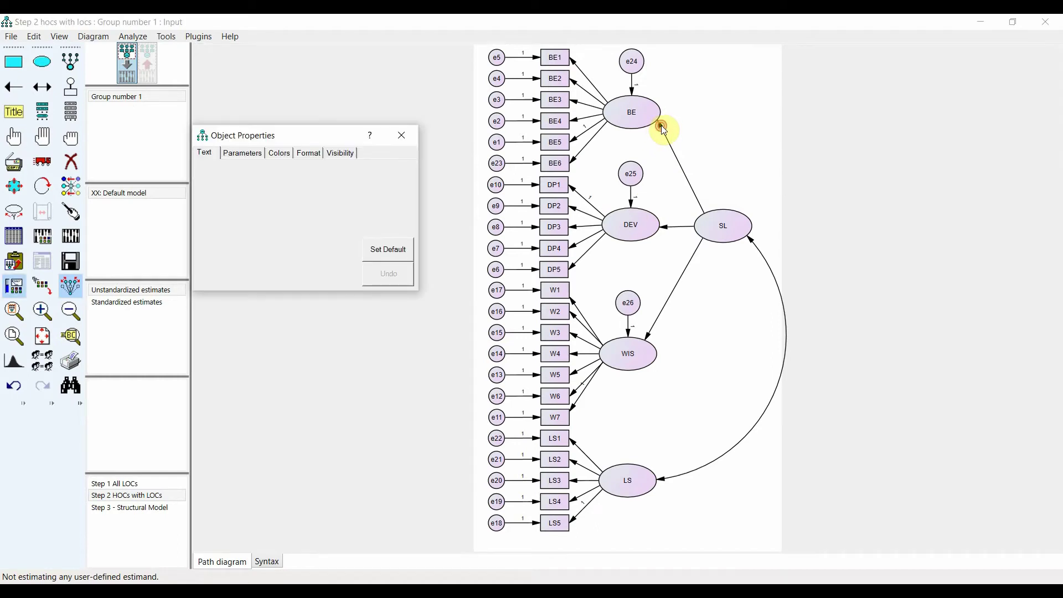
pyautogui.click(250, 155)
pyautogui.write('1')
pyautogui.click(414, 135)
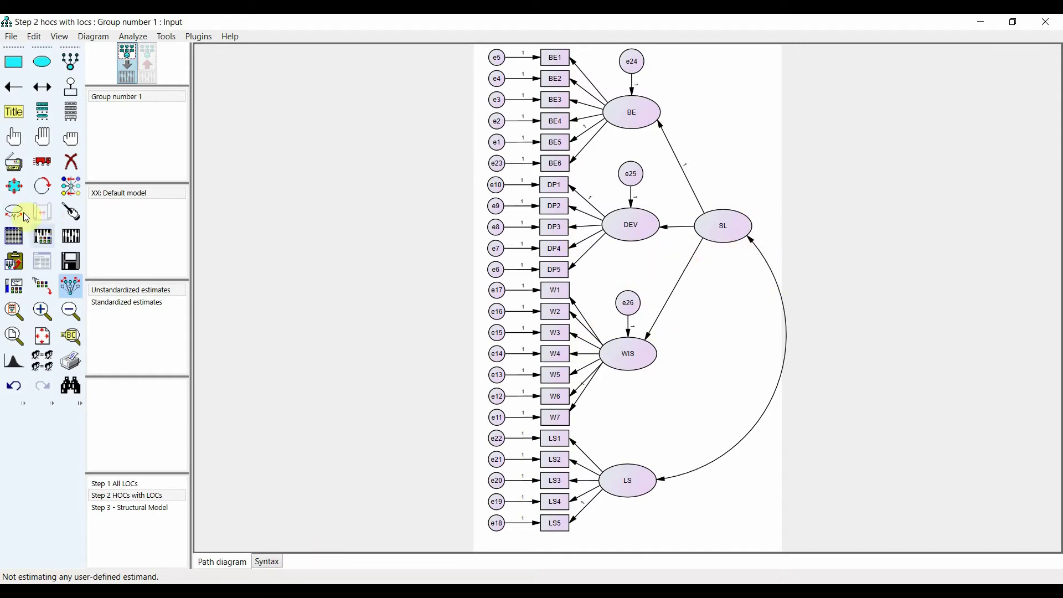
# Try to calculate the Step 2 model's estimates, and rename its latent variable BE to BET.
pyautogui.click(70, 237)
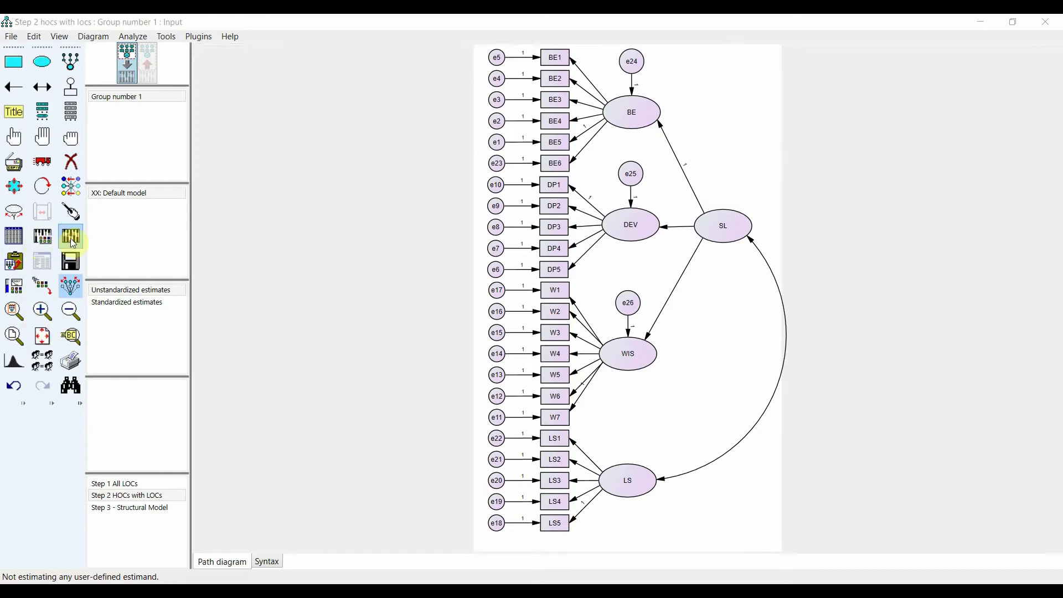
pyautogui.click(642, 357)
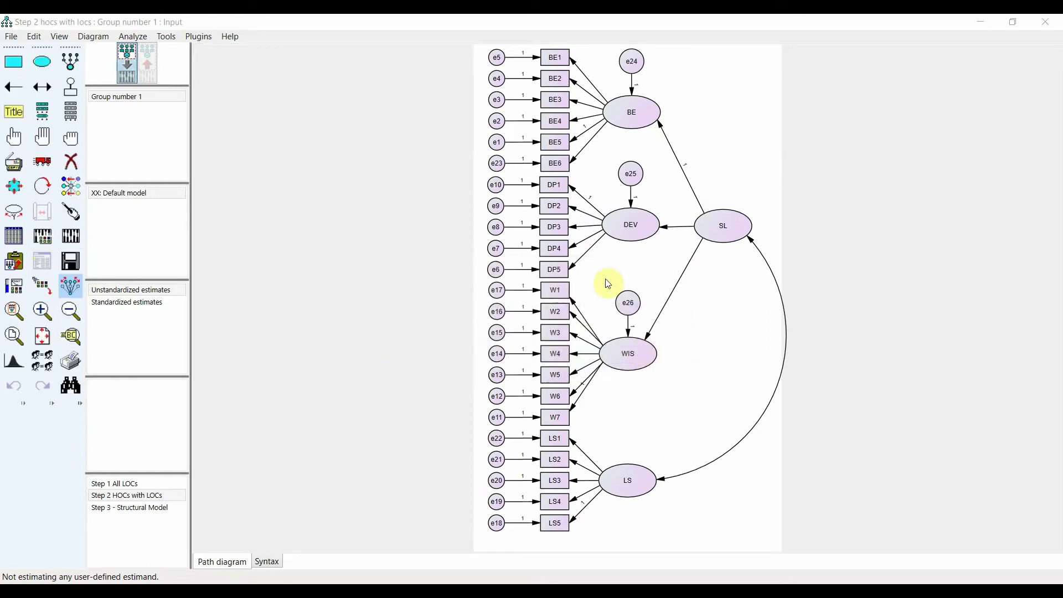
pyautogui.doubleClick(614, 125)
pyautogui.click(204, 153)
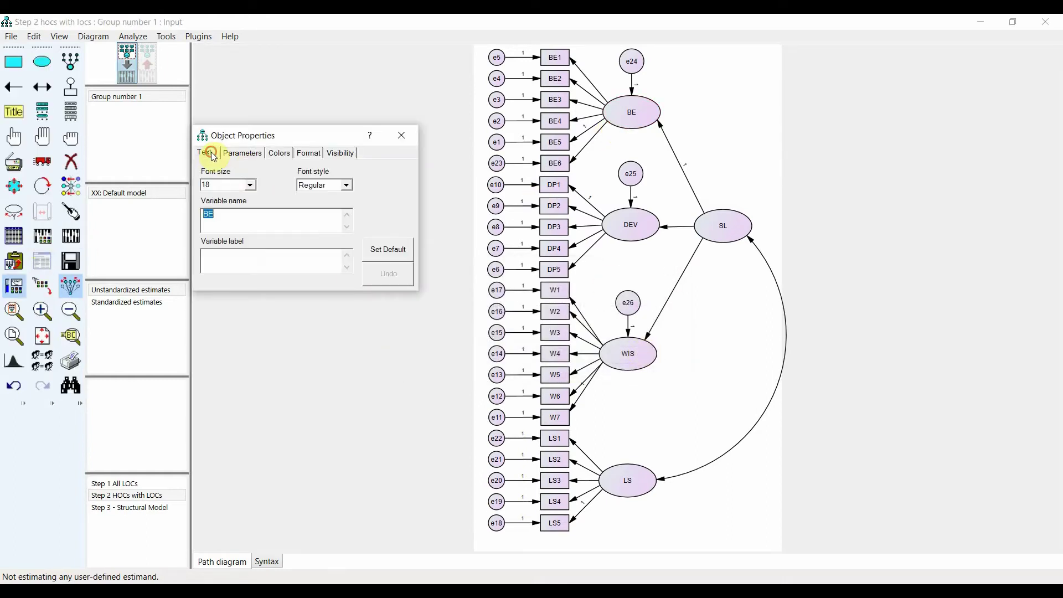
pyautogui.write('T')
pyautogui.click(403, 136)
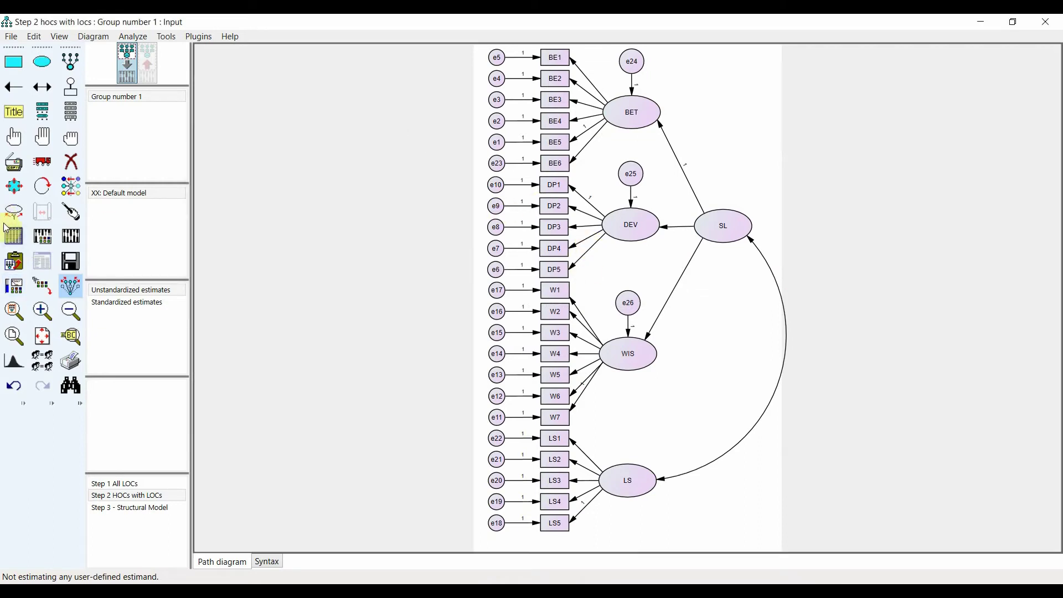
# Rename the latent variable LS to LST in the Step 2 higher-order model and calculate its estimates.
pyautogui.click(70, 236)
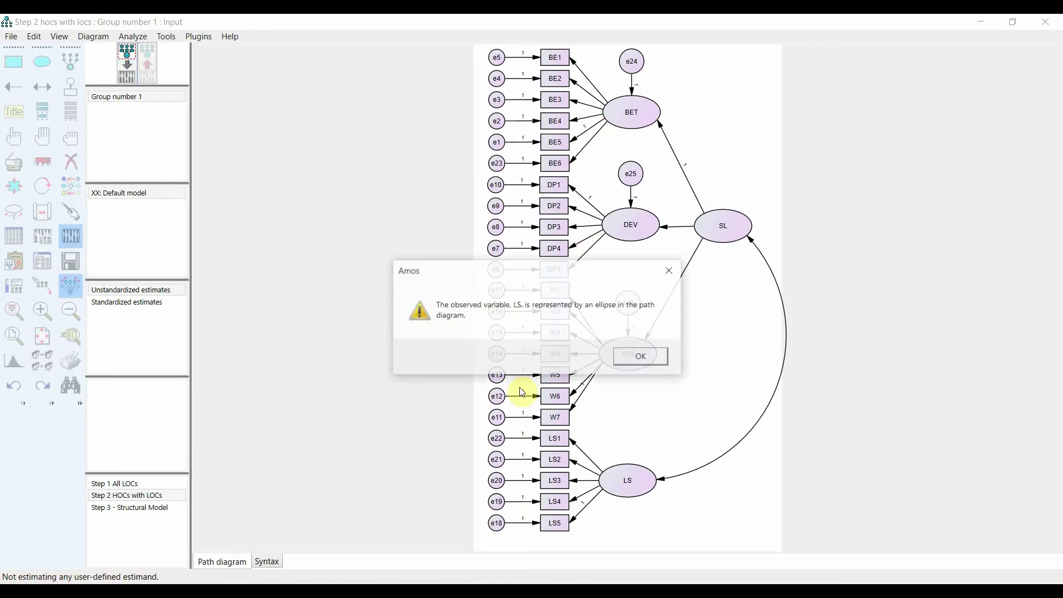
pyautogui.click(625, 359)
pyautogui.doubleClick(623, 480)
pyautogui.click(231, 220)
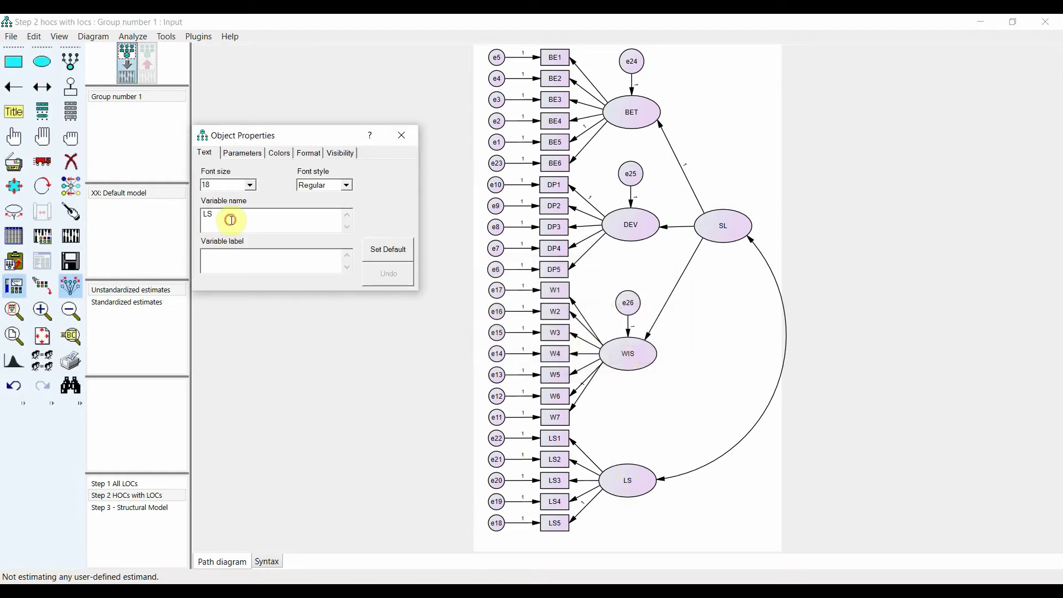
pyautogui.write('T')
pyautogui.click(401, 135)
pyautogui.click(70, 236)
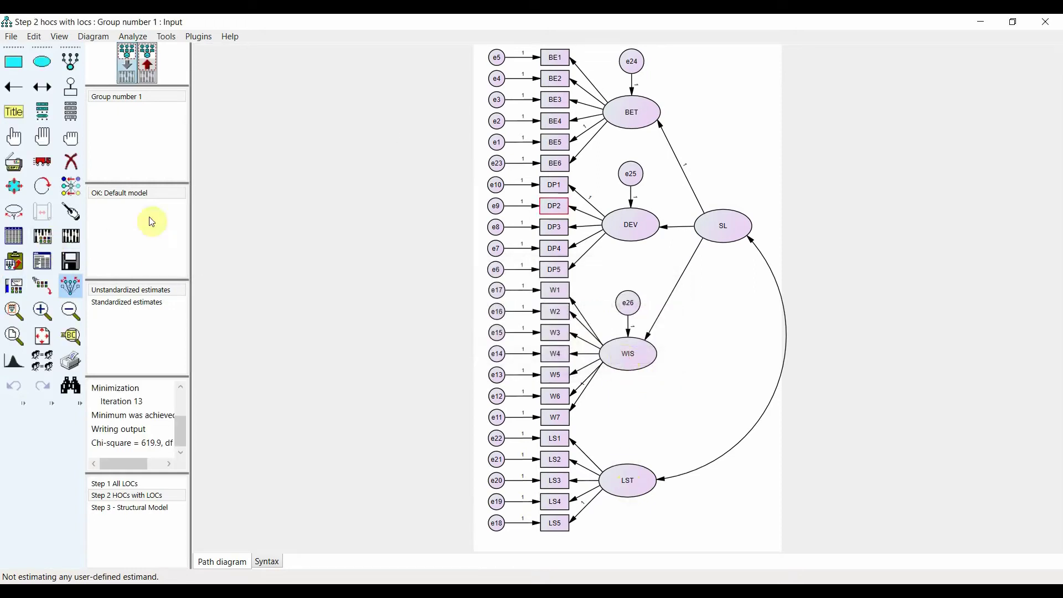
# Check the analysis output options, recalculate the Step 2 model's estimates and open the Notes for Model in the text output.
pyautogui.click(52, 238)
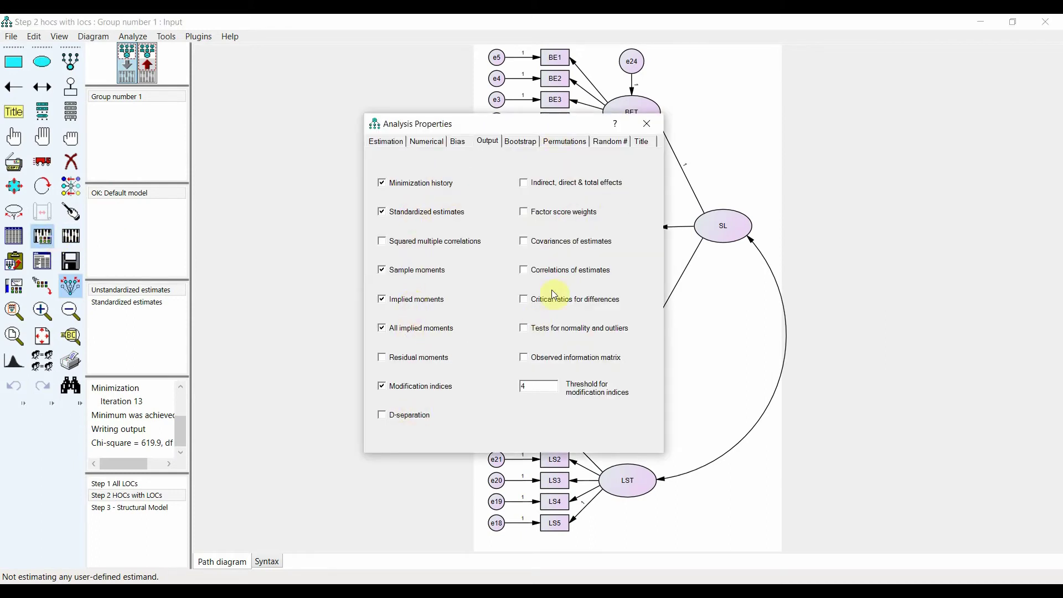
pyautogui.click(71, 235)
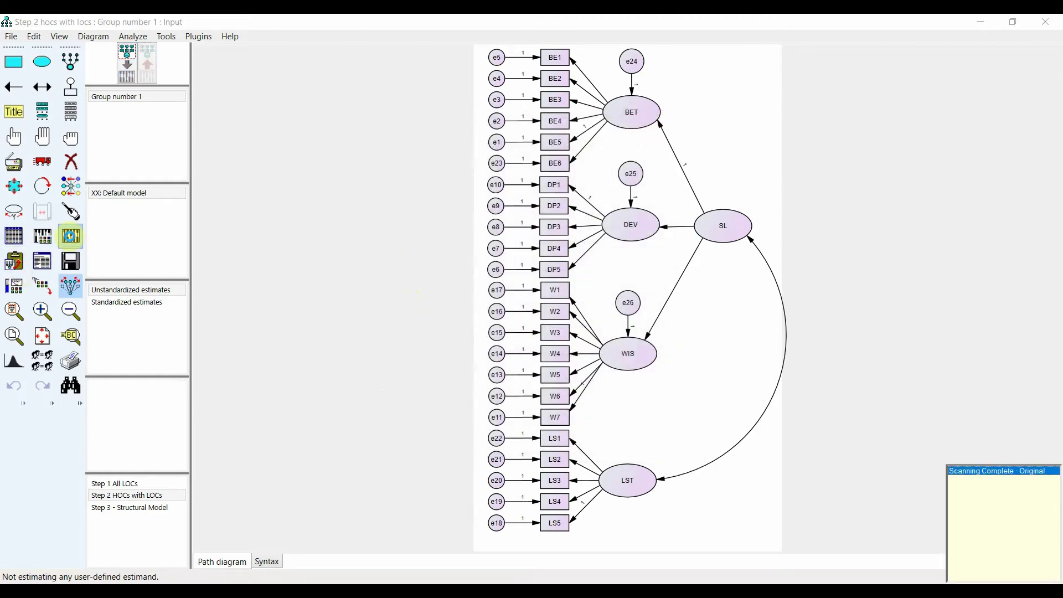
pyautogui.click(40, 261)
pyautogui.click(188, 125)
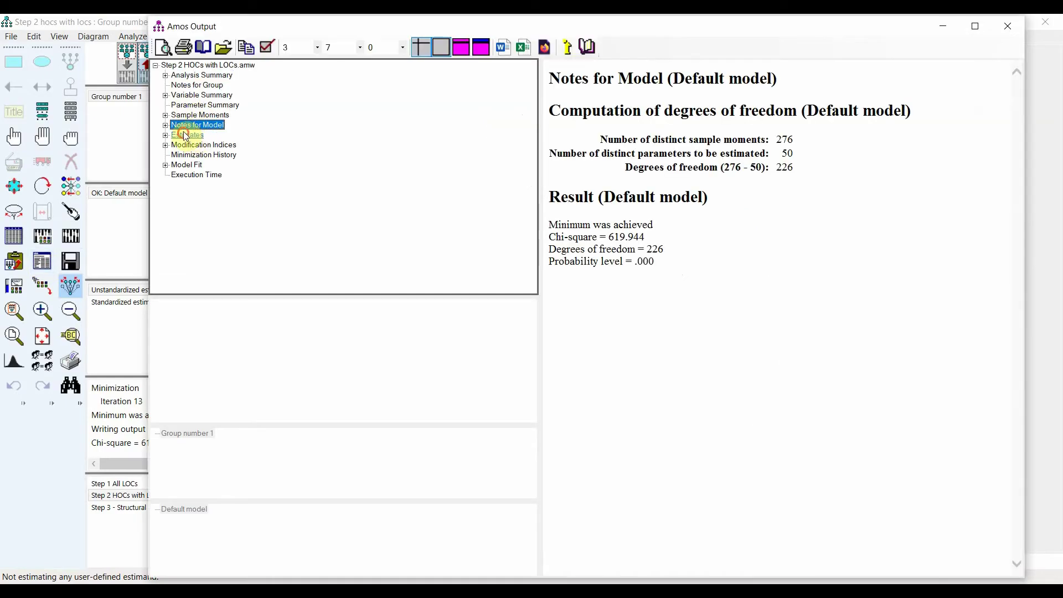
# Examine the standardized regression weights of BET, DEV and WIS on SL in the model's estimates.
pyautogui.click(186, 135)
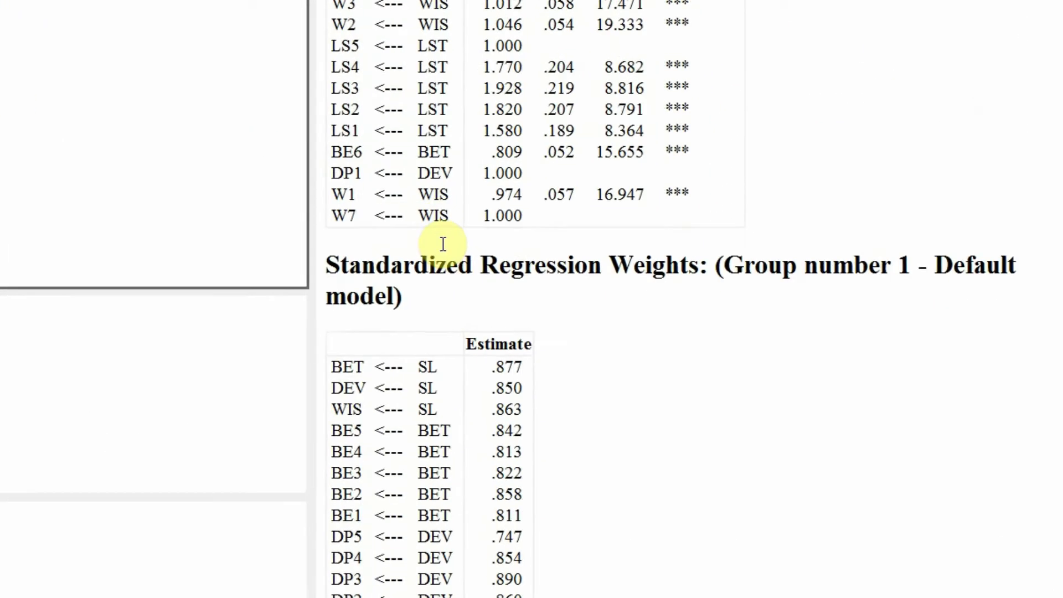
pyautogui.click(493, 367)
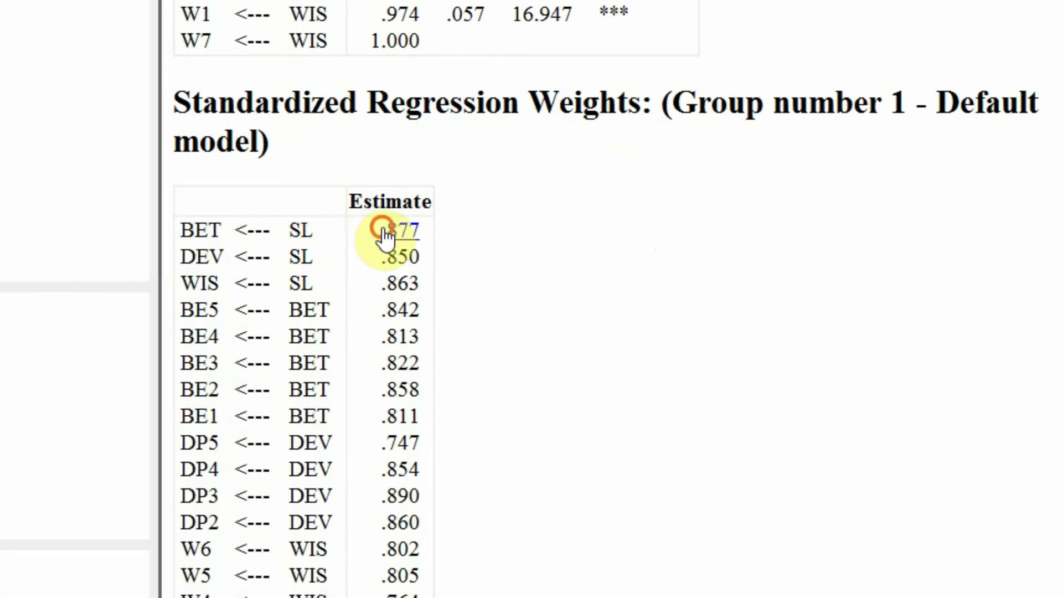
pyautogui.moveTo(385, 233); pyautogui.dragTo(447, 234)
pyautogui.scroll(-1, 573, 208)
pyautogui.click(573, 207)
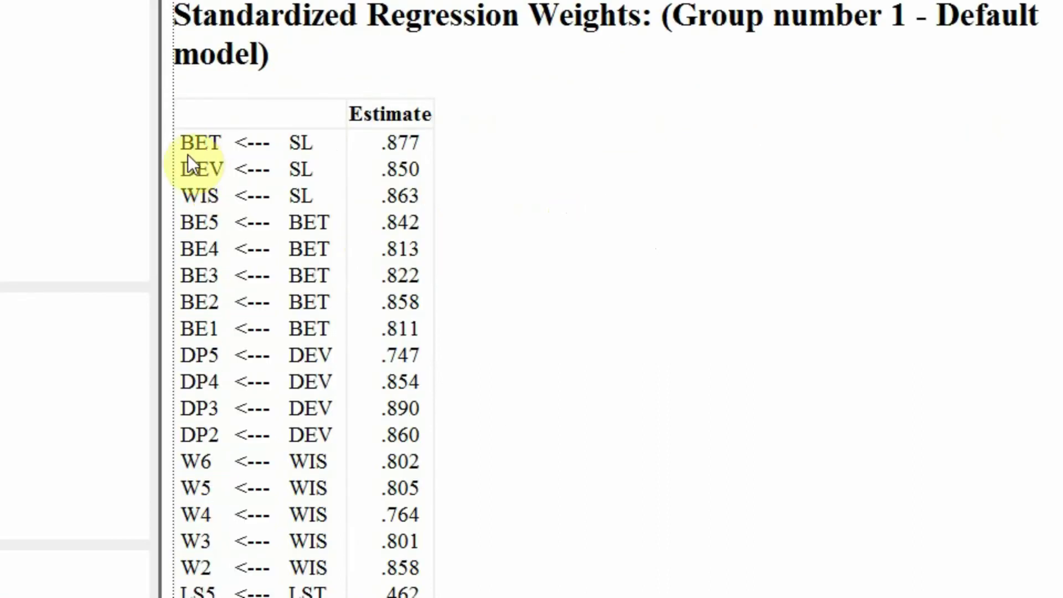
pyautogui.moveTo(161, 148); pyautogui.dragTo(223, 145)
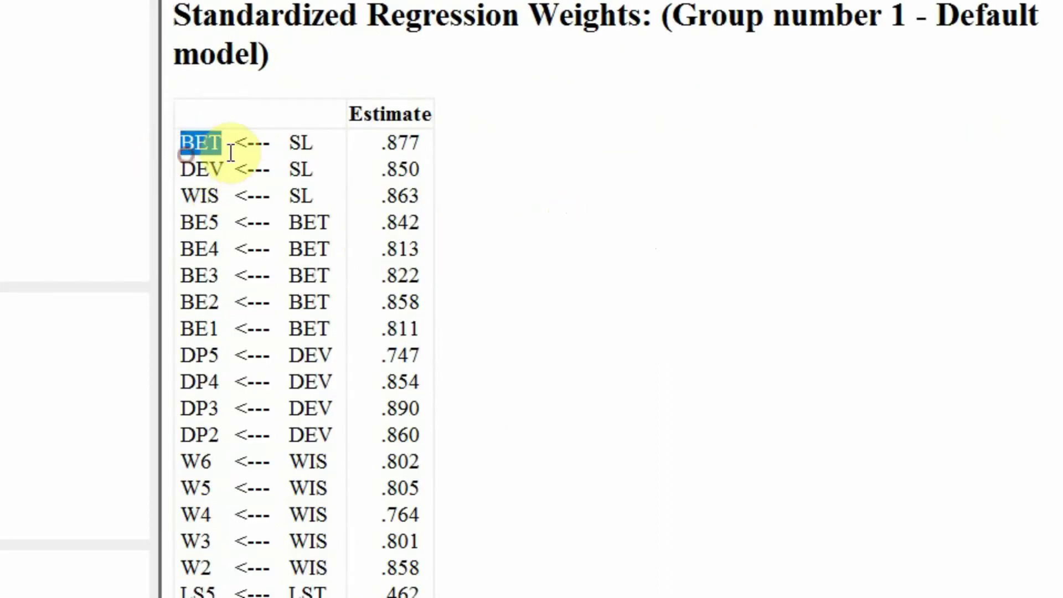
pyautogui.click(171, 191)
pyautogui.moveTo(170, 192); pyautogui.dragTo(232, 194)
pyautogui.moveTo(224, 143); pyautogui.dragTo(208, 198)
pyautogui.moveTo(315, 140); pyautogui.dragTo(320, 184)
pyautogui.click(435, 144)
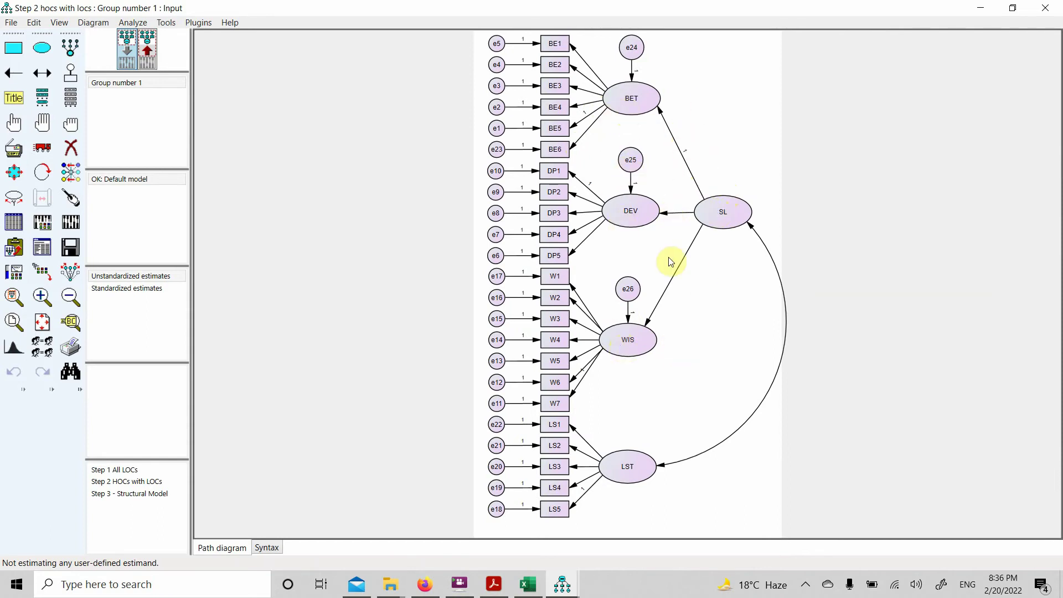
# Copy the standardized loadings of BET, DEV and WIS on SL from the text output, and review the loadings on Excel's CR sheet.
pyautogui.click(44, 245)
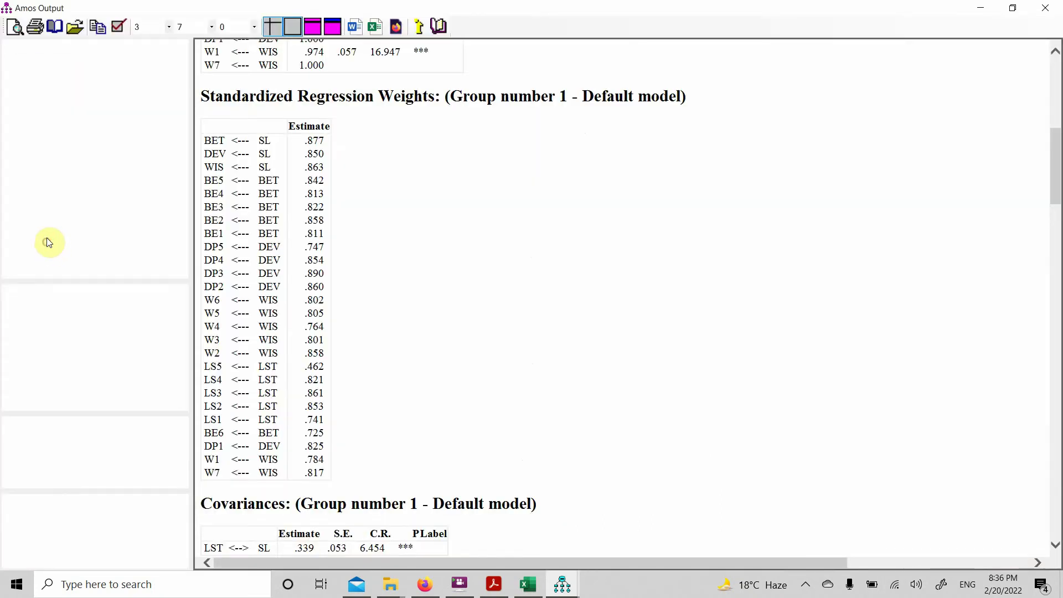
pyautogui.click(50, 104)
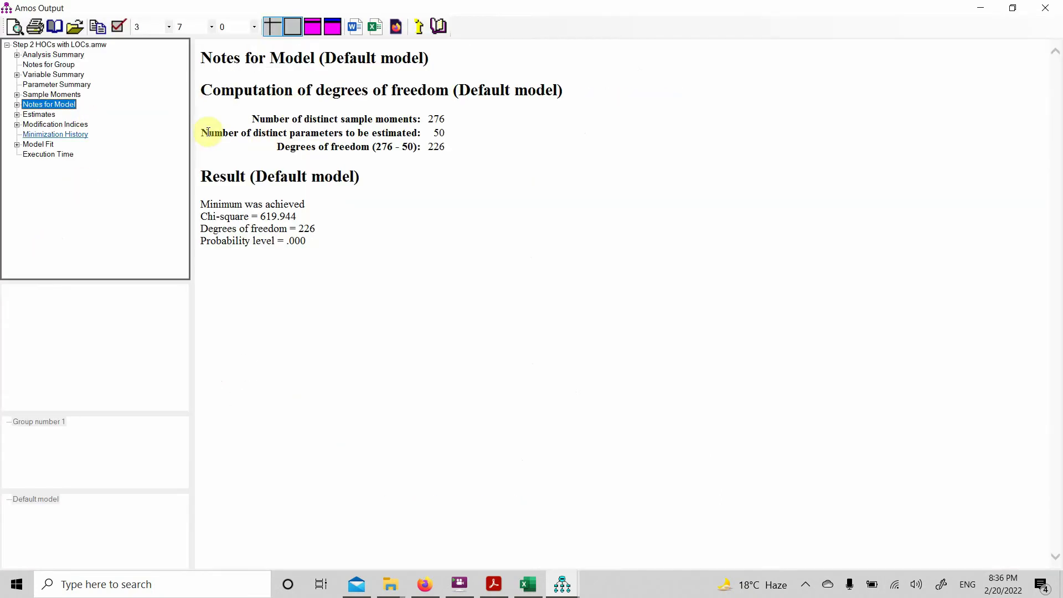
pyautogui.click(37, 115)
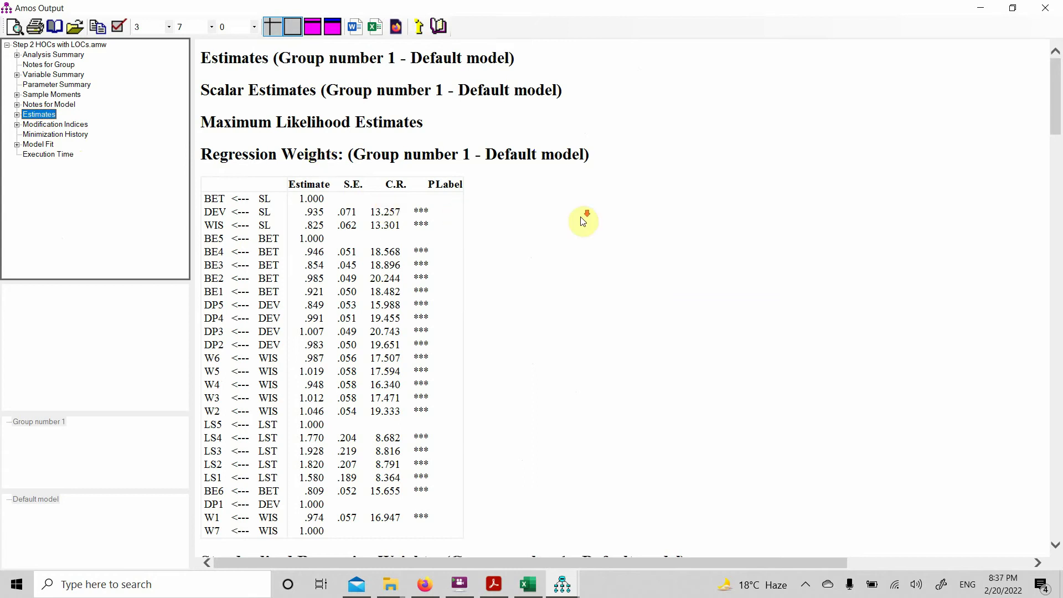
pyautogui.scroll(-10, 581, 220)
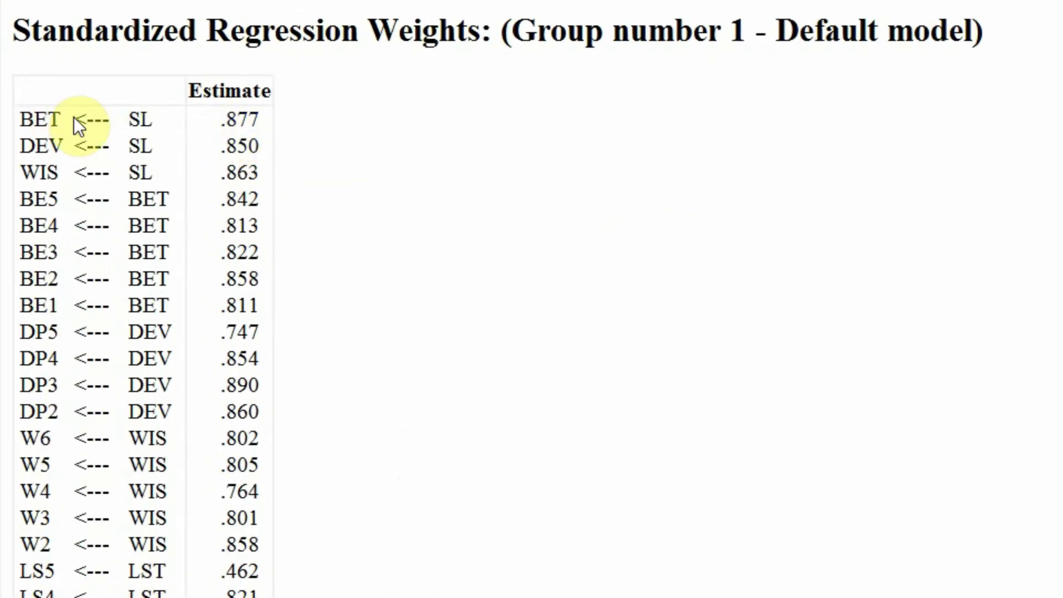
pyautogui.moveTo(17, 118); pyautogui.dragTo(273, 173)
pyautogui.hotkey('ctrl', 'c')
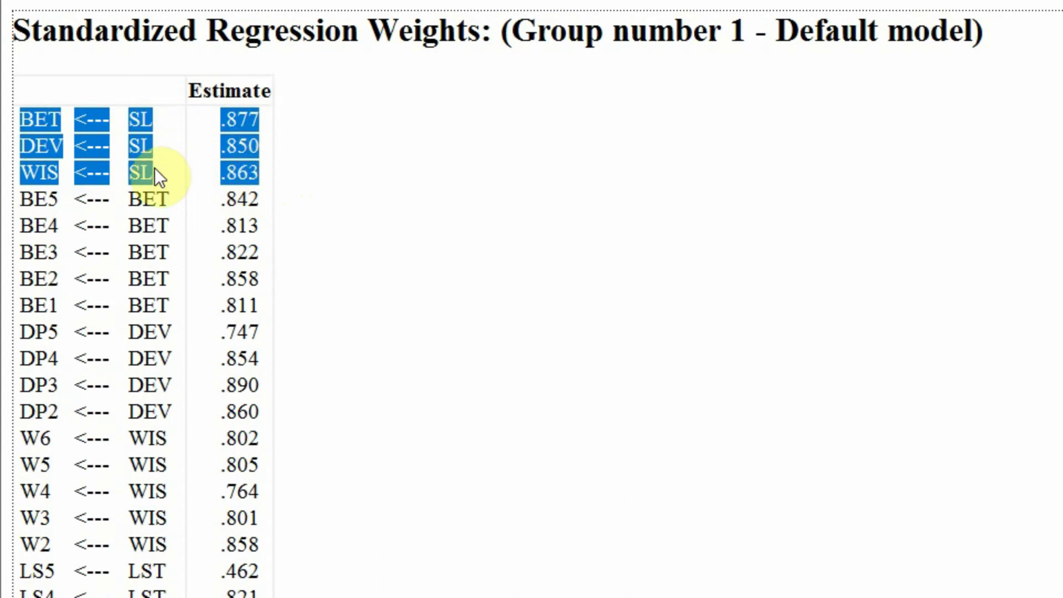
pyautogui.click(523, 585)
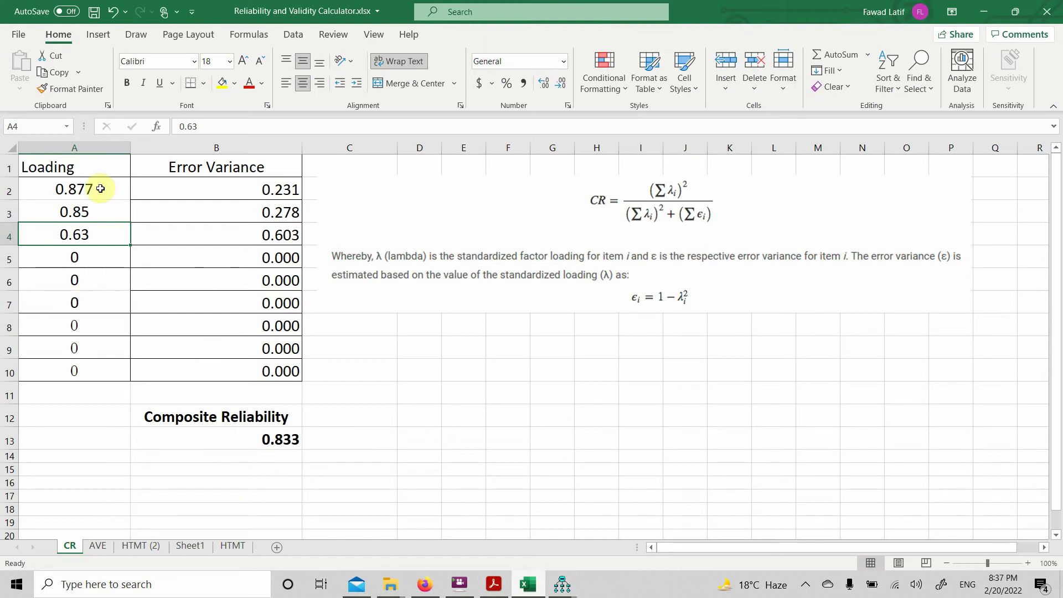
pyautogui.moveTo(77, 183); pyautogui.dragTo(77, 242)
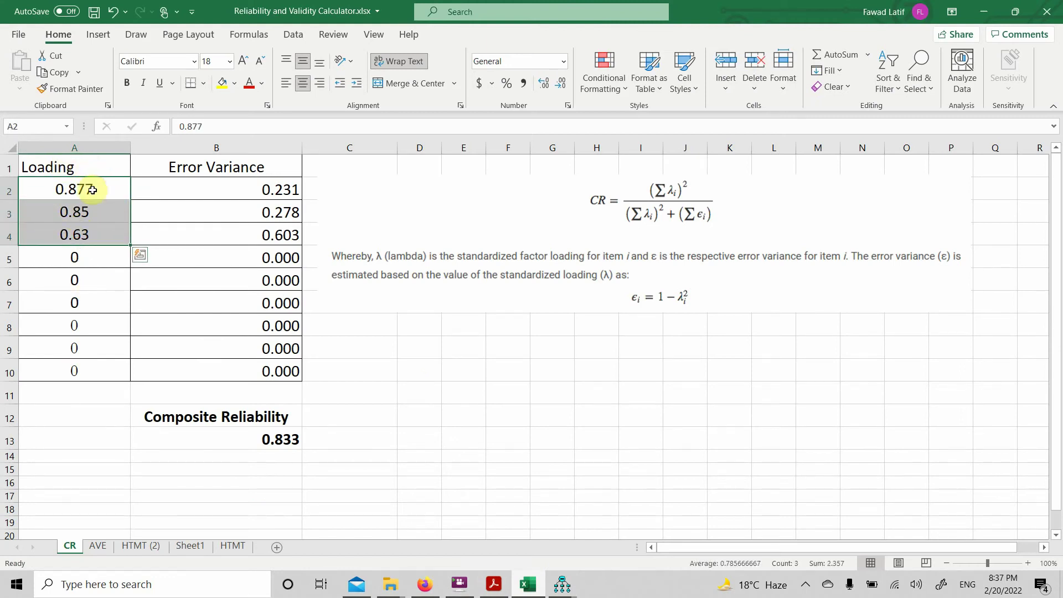
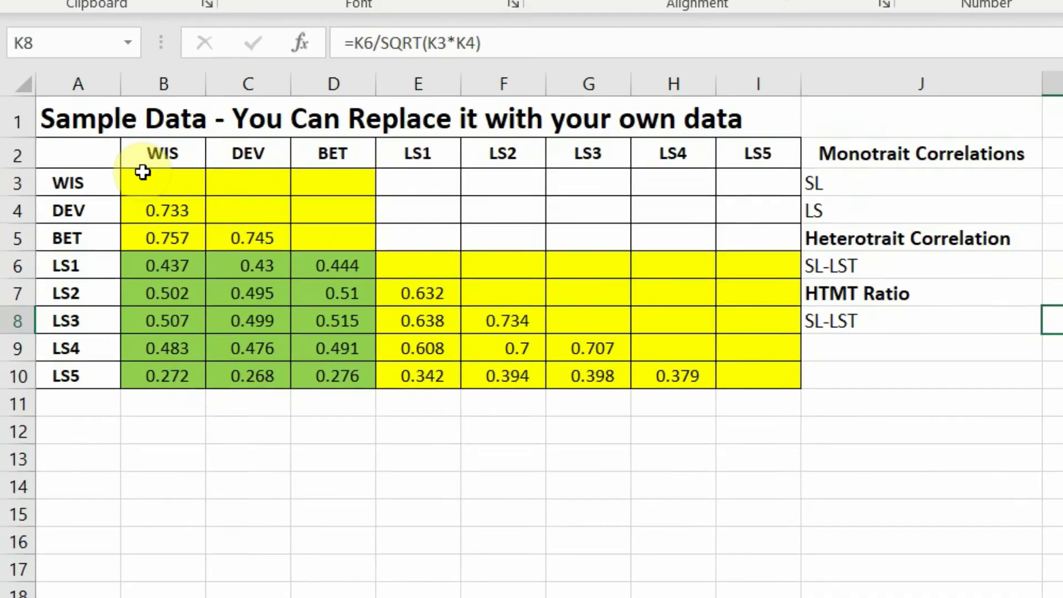
# Examine the HTMT (2) sheet's correlation matrix, covering the WIS, DEV and BET block, the LS1 to LS5 block and the correlations between them.
pyautogui.moveTo(72, 184); pyautogui.dragTo(144, 183)
pyautogui.moveTo(364, 126); pyautogui.dragTo(429, 231)
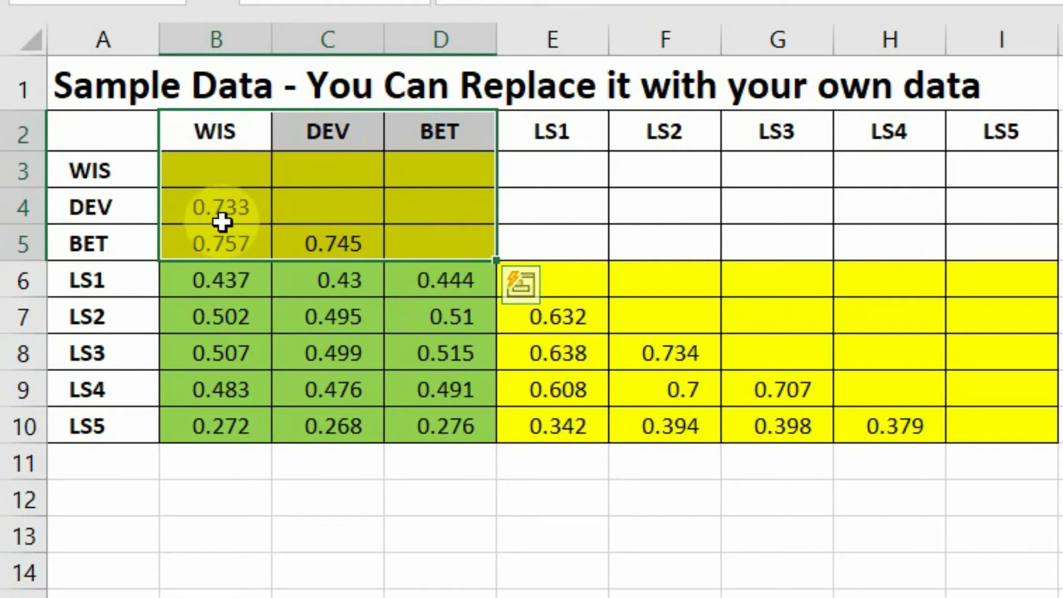
pyautogui.moveTo(551, 131); pyautogui.dragTo(989, 131)
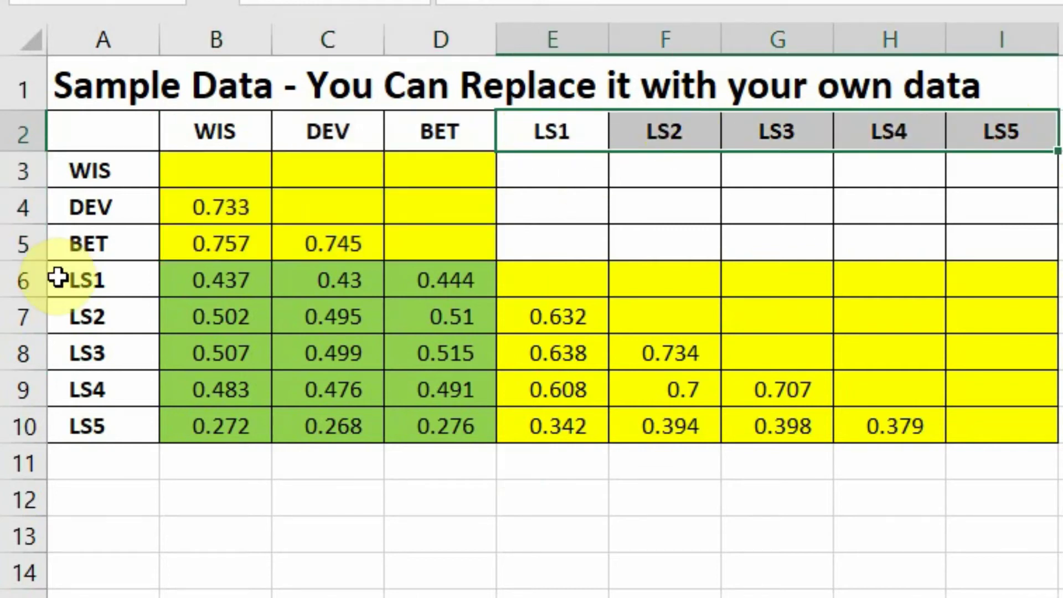
pyautogui.moveTo(48, 287); pyautogui.dragTo(83, 426)
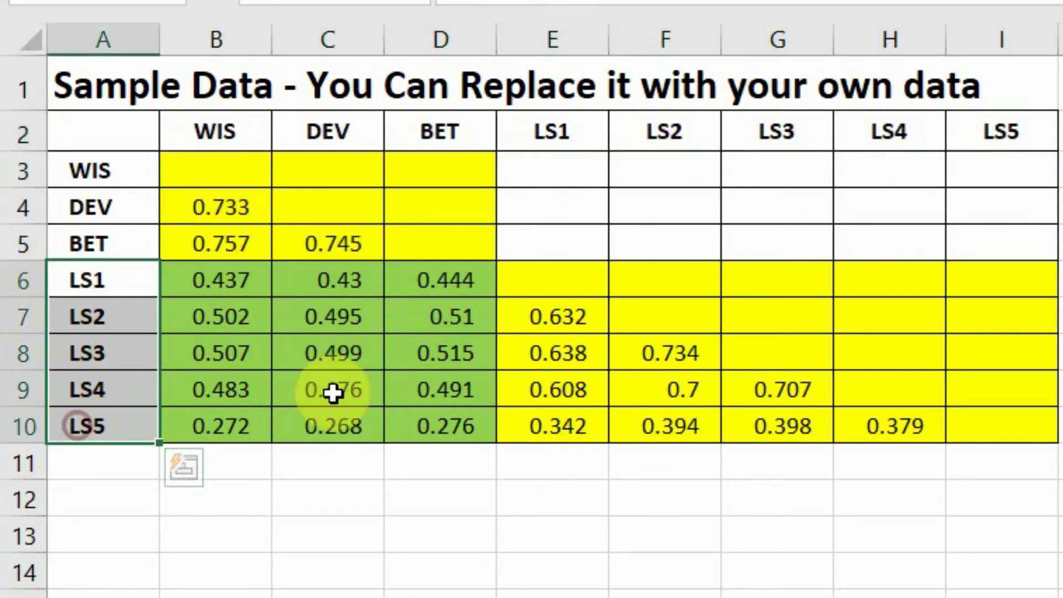
pyautogui.moveTo(203, 173); pyautogui.dragTo(365, 244)
pyautogui.moveTo(199, 171); pyautogui.dragTo(425, 258)
pyautogui.moveTo(205, 280); pyautogui.dragTo(404, 425)
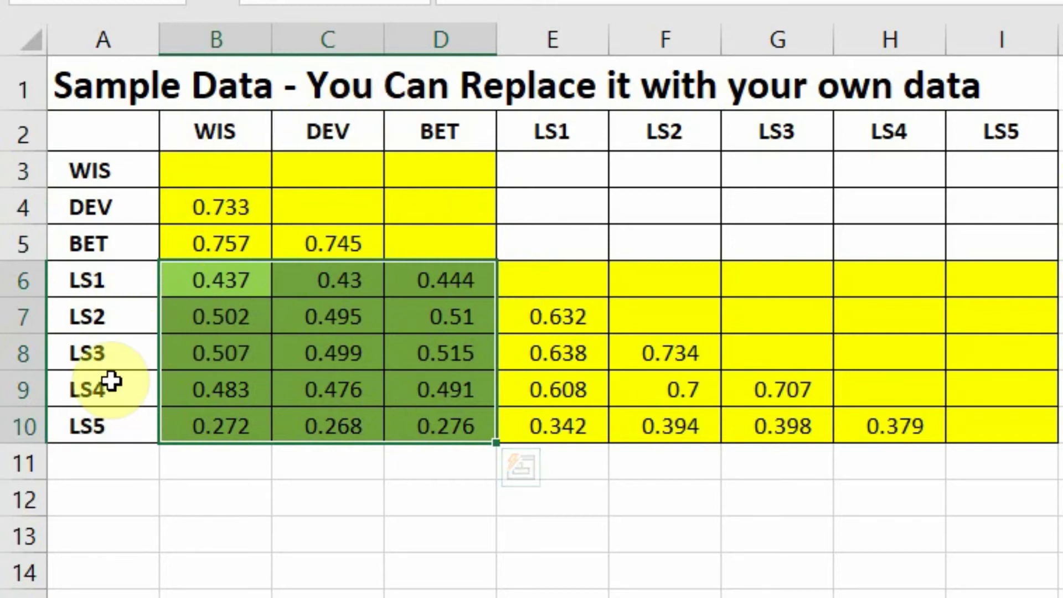
pyautogui.moveTo(543, 288); pyautogui.dragTo(994, 430)
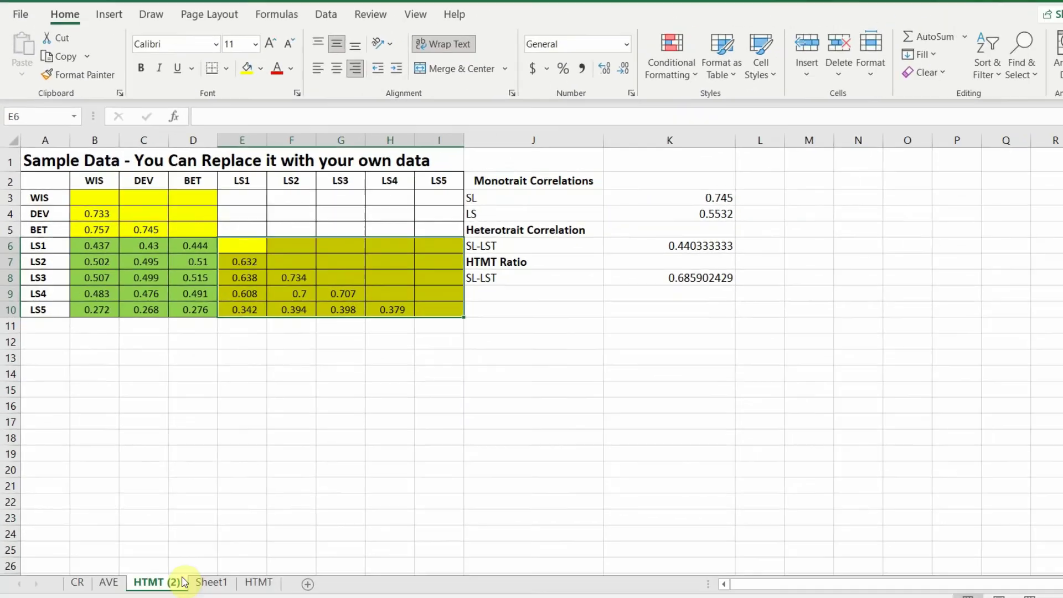
# Open Sheet1, switch to the Amos output and copy the Implied (for all variables) Correlations matrix from the estimates.
pyautogui.click(180, 547)
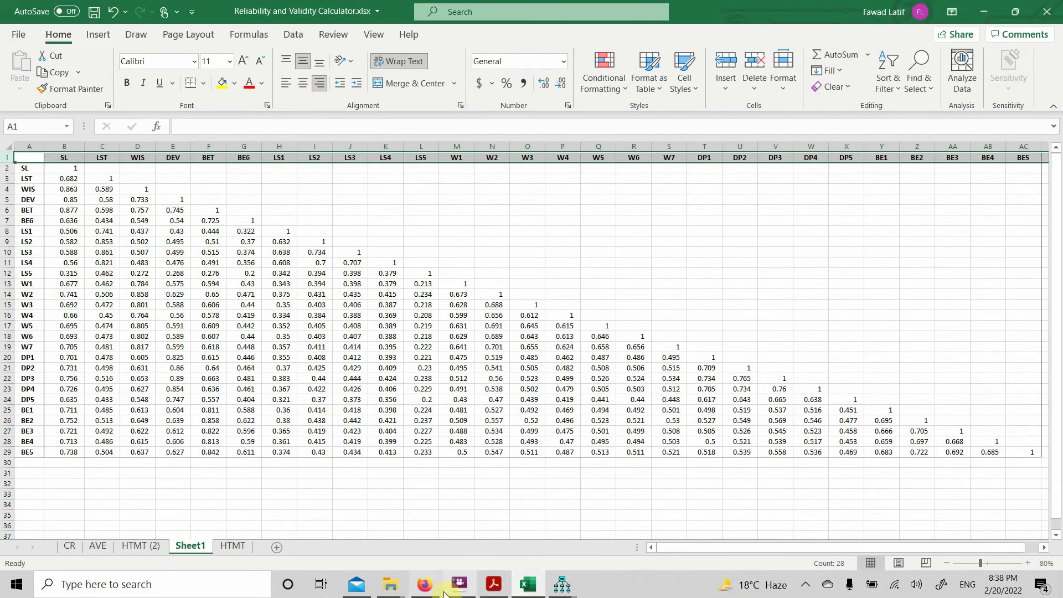
pyautogui.moveTo(562, 584)
pyautogui.click(590, 546)
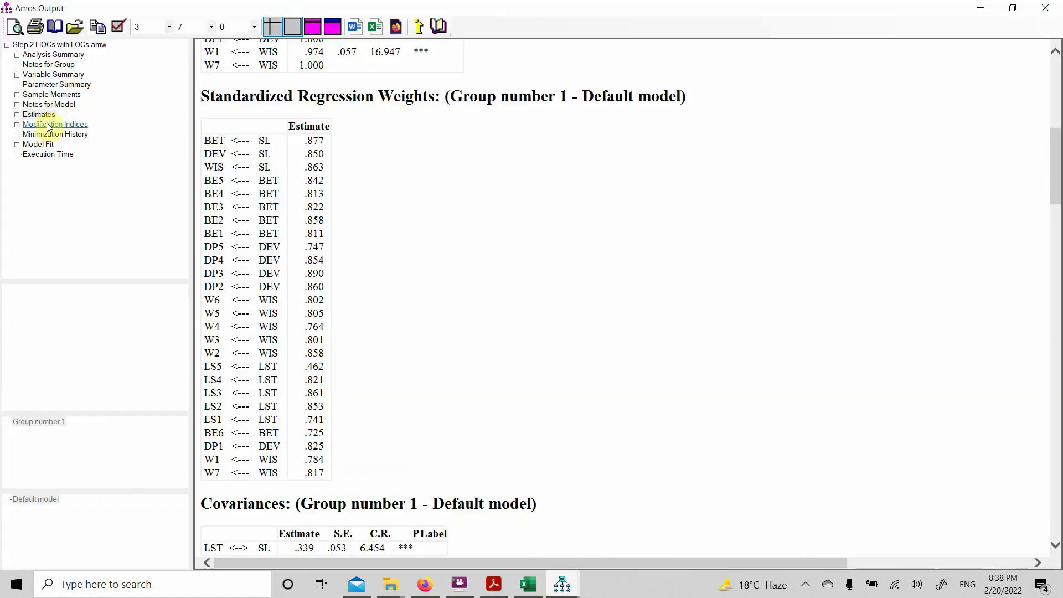
pyautogui.click(17, 114)
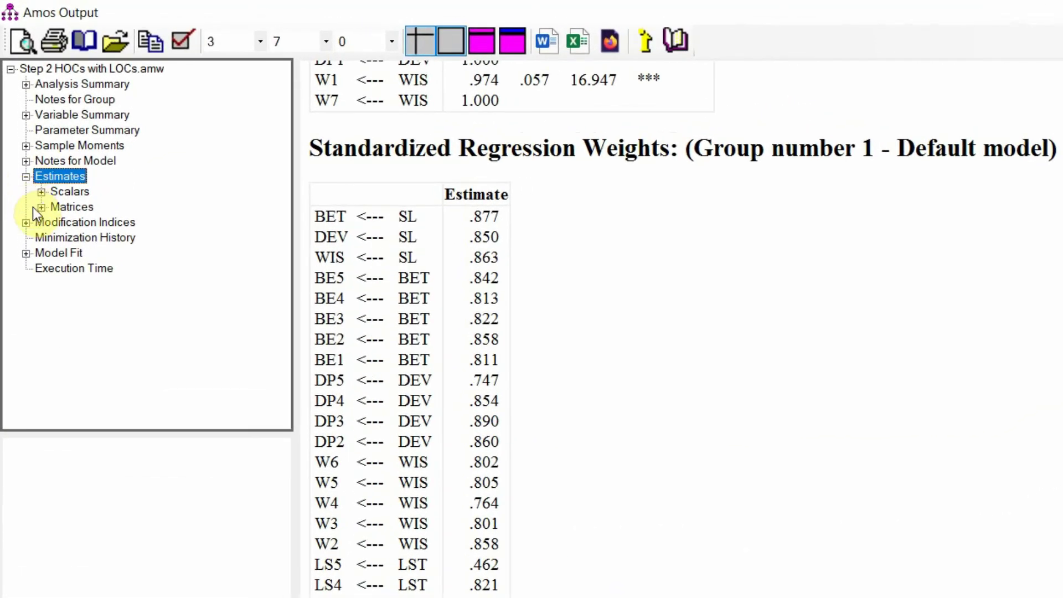
pyautogui.click(41, 207)
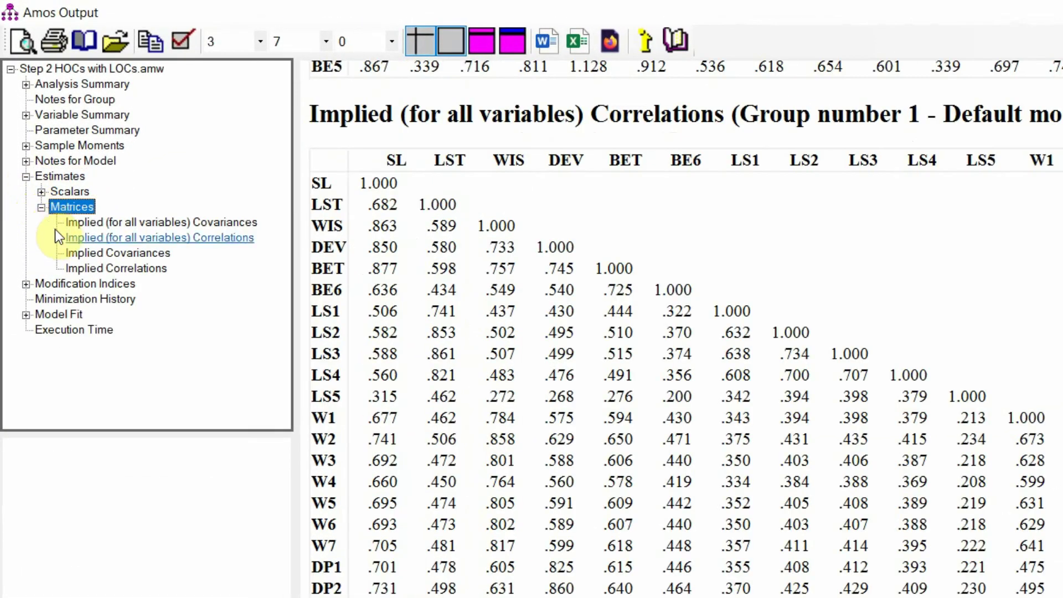
pyautogui.click(111, 238)
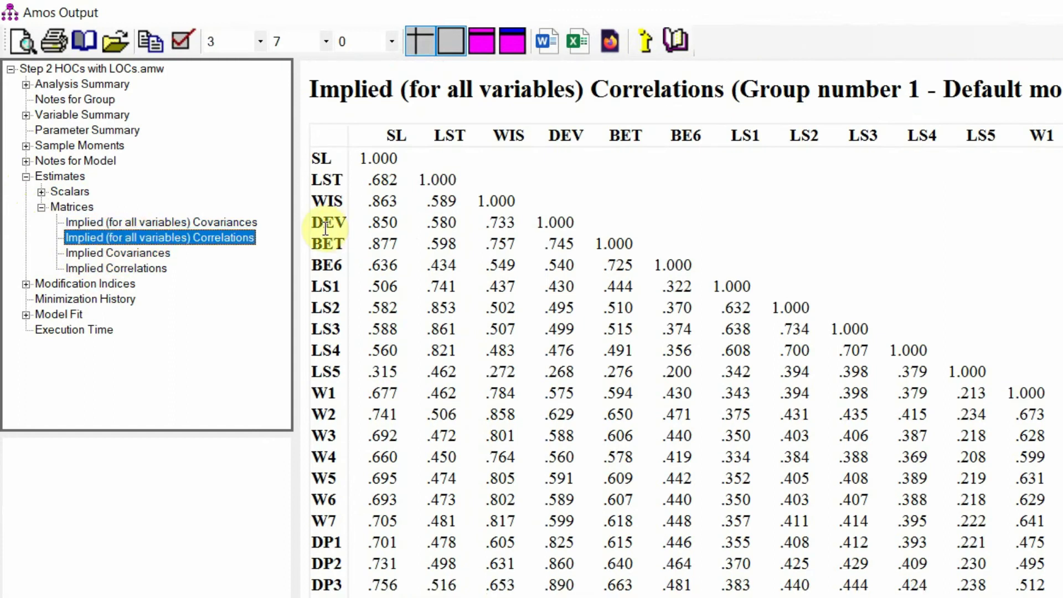
pyautogui.click(151, 51)
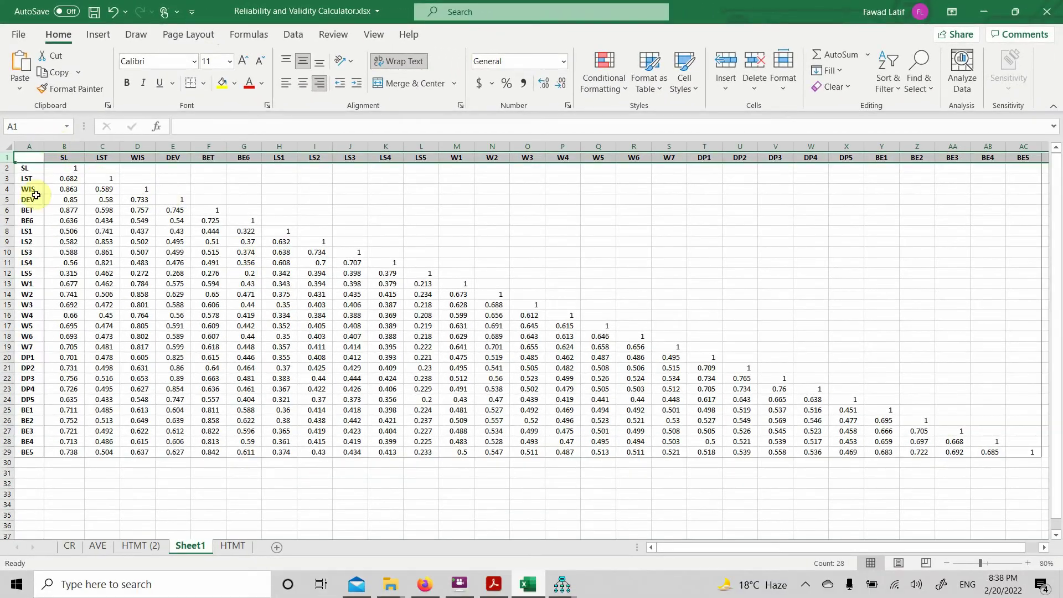
# Switch back to Sheet1 in Excel and delete rows 13 to 29, from W1 to BE5, of the correlation matrix.
pyautogui.moveTo(8, 283); pyautogui.dragTo(10, 454)
pyautogui.rightClick(16, 411)
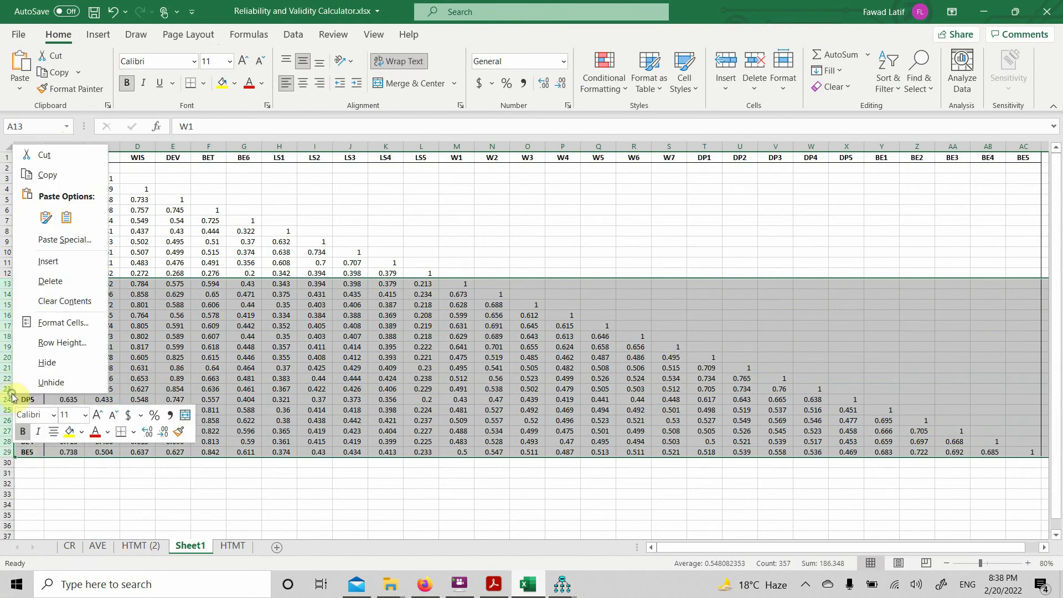
pyautogui.click(77, 284)
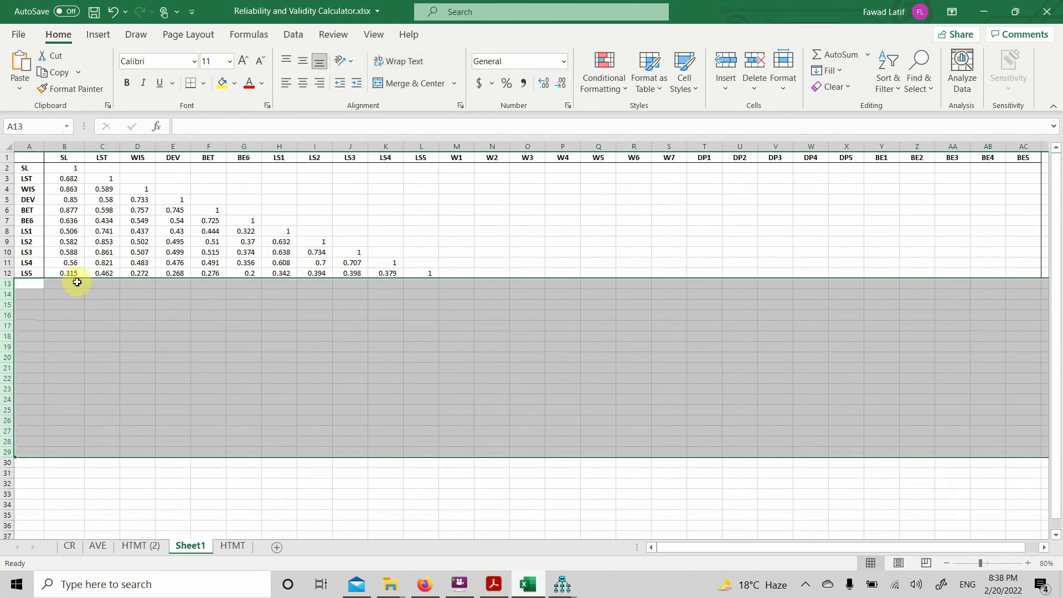
# Delete the SL and LST columns from the correlation matrix in Sheet1.
pyautogui.click(63, 147)
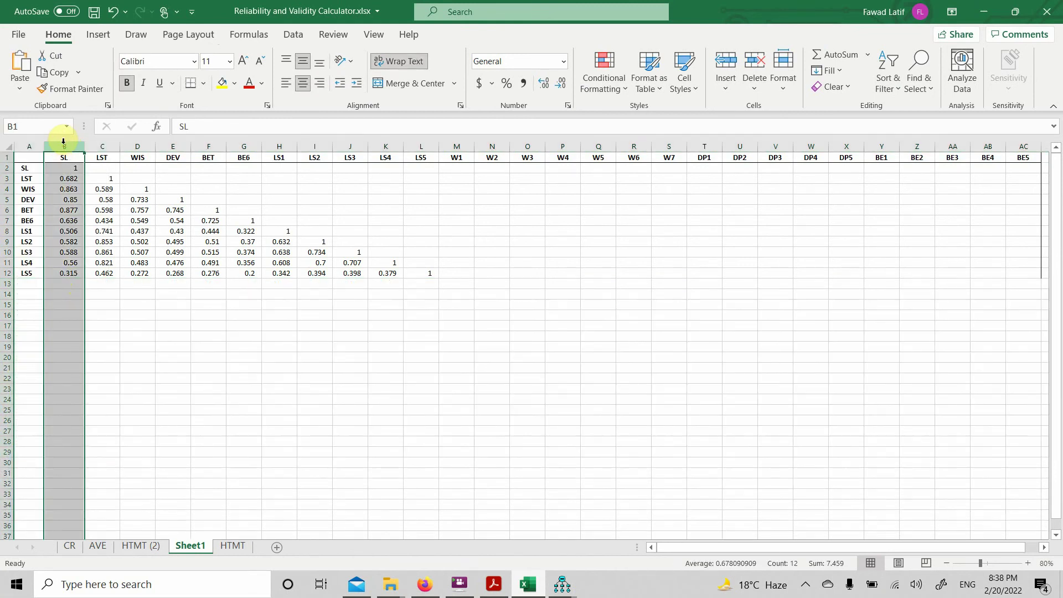
pyautogui.moveTo(102, 144); pyautogui.dragTo(65, 144)
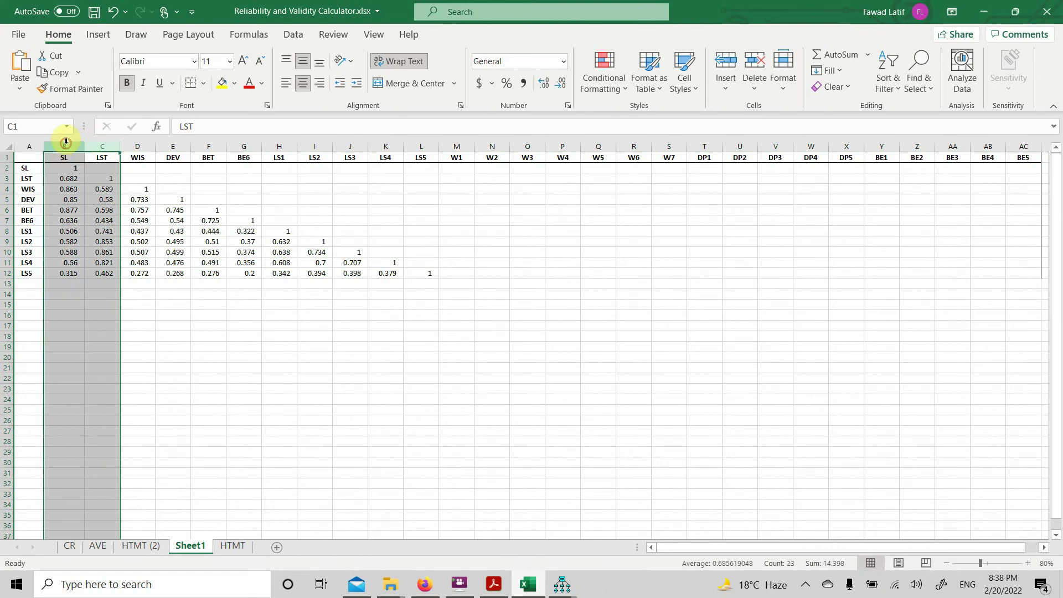
pyautogui.rightClick(66, 143)
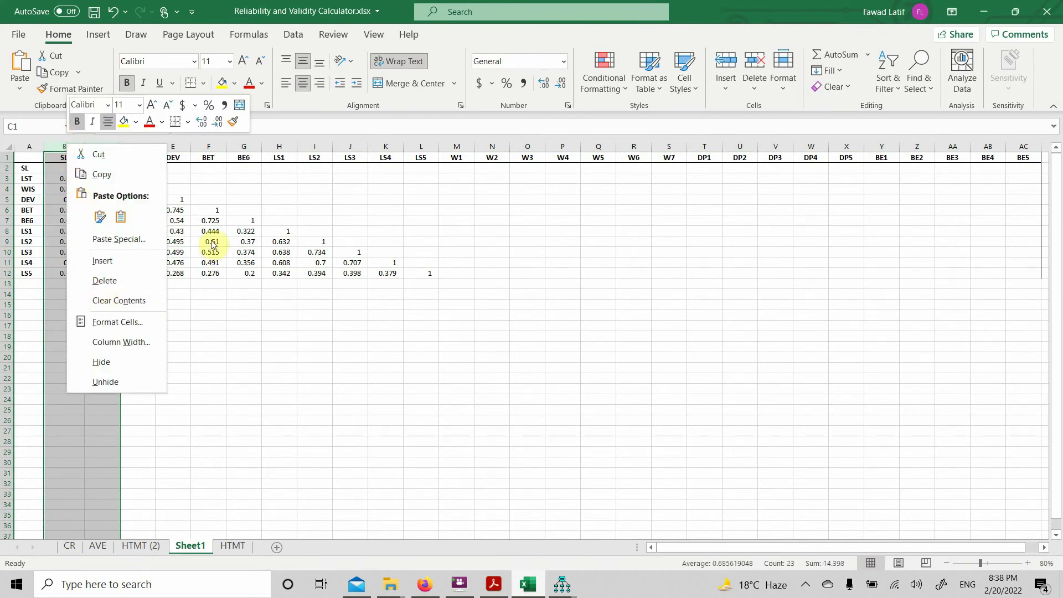
pyautogui.click(131, 281)
pyautogui.rightClick(74, 146)
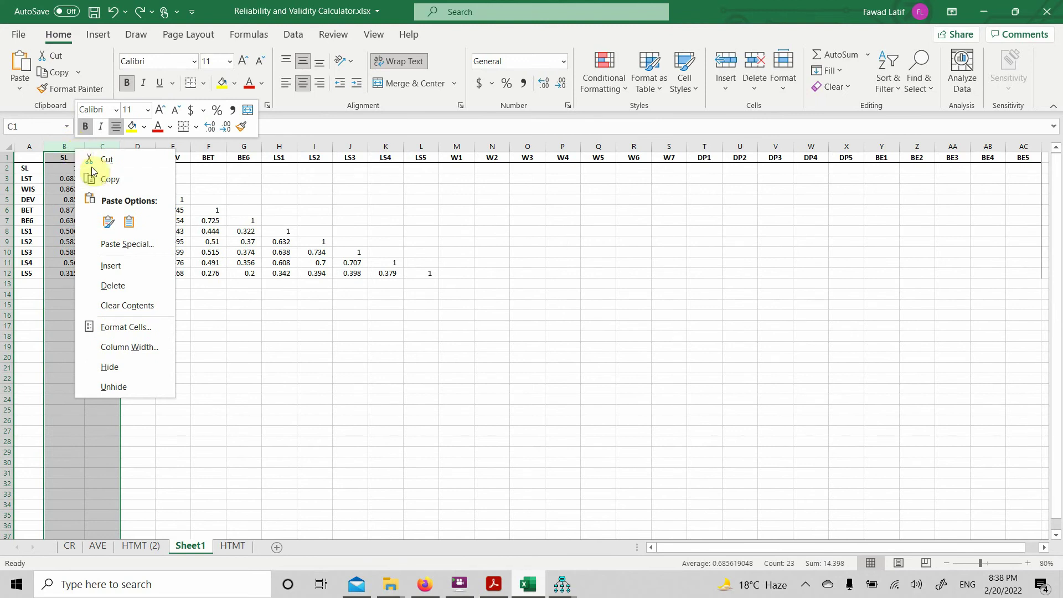
pyautogui.click(117, 285)
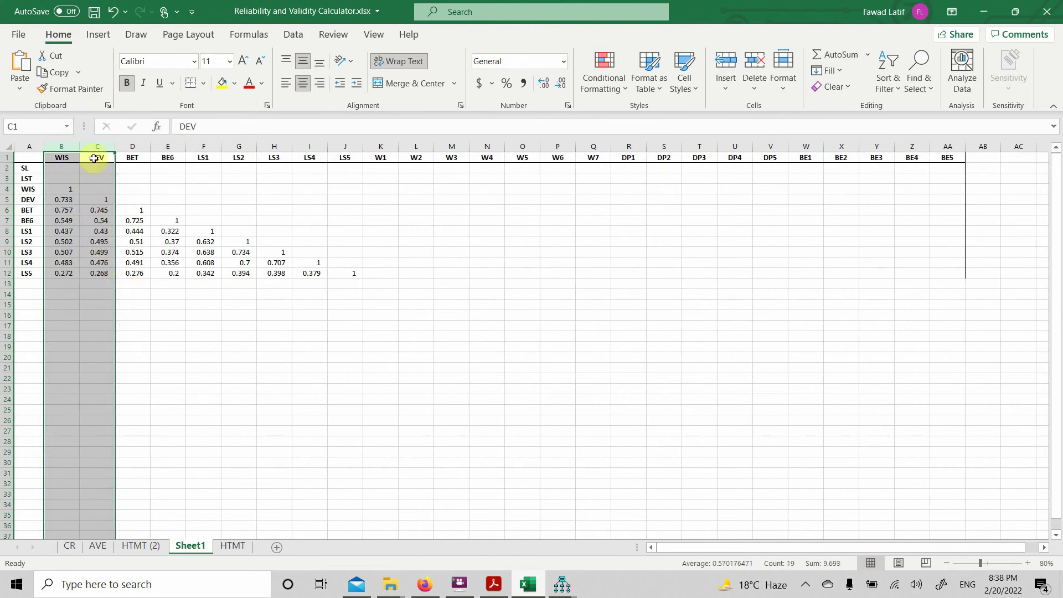
# Delete the BE6 column and the empty-valued W1 to BE5 columns from the correlation matrix in Sheet1.
pyautogui.click(173, 146)
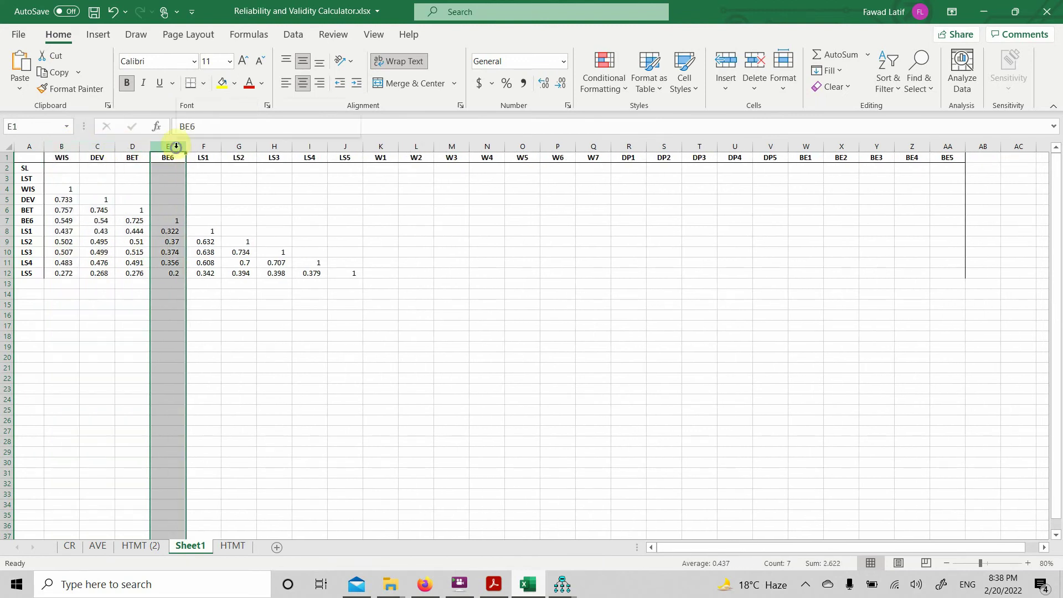
pyautogui.rightClick(176, 146)
pyautogui.click(219, 285)
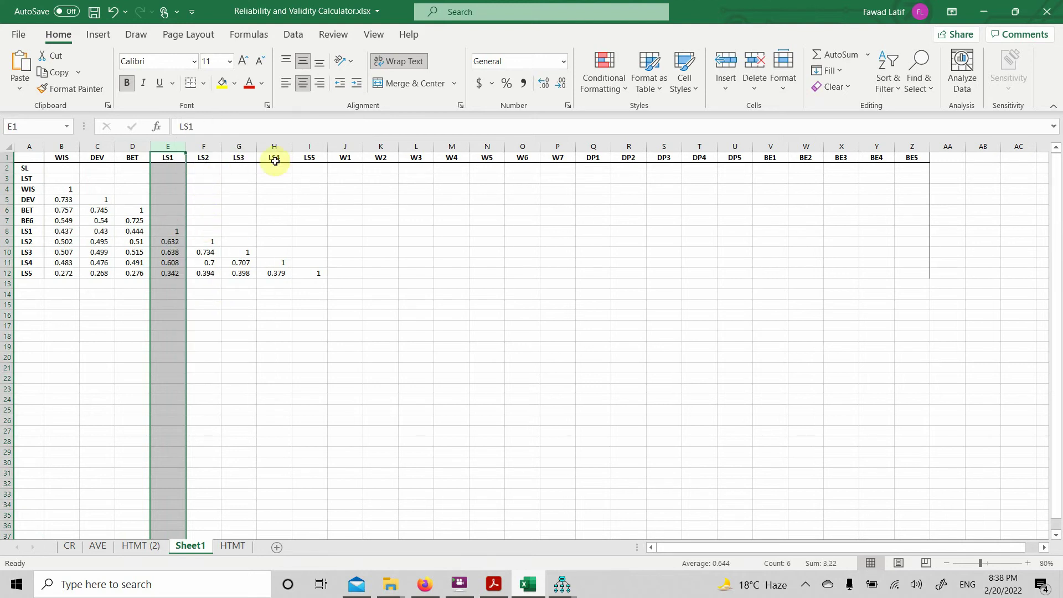
pyautogui.moveTo(349, 143); pyautogui.dragTo(908, 145)
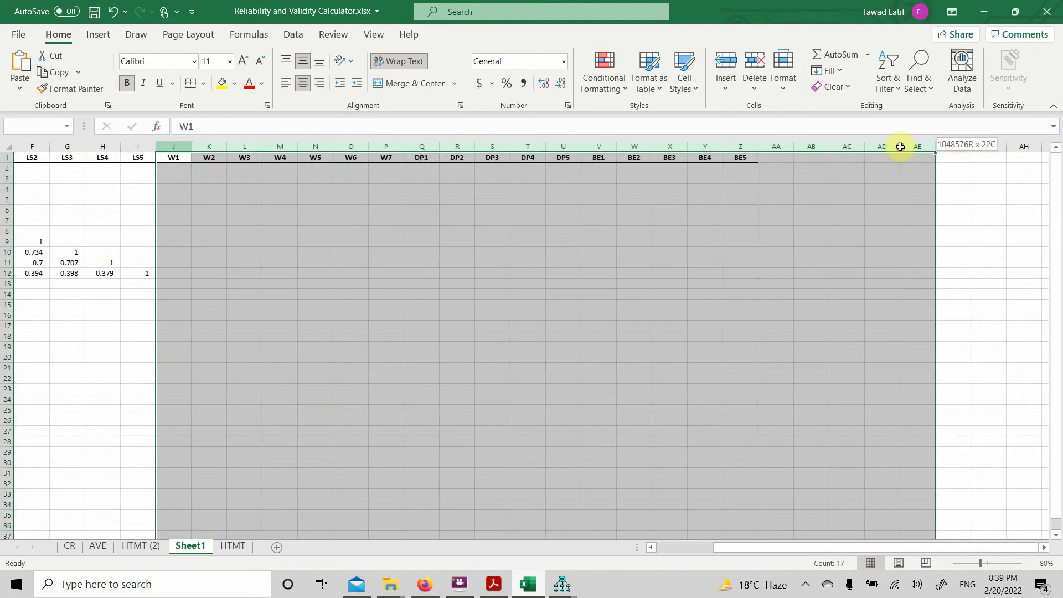
pyautogui.rightClick(461, 144)
pyautogui.click(487, 280)
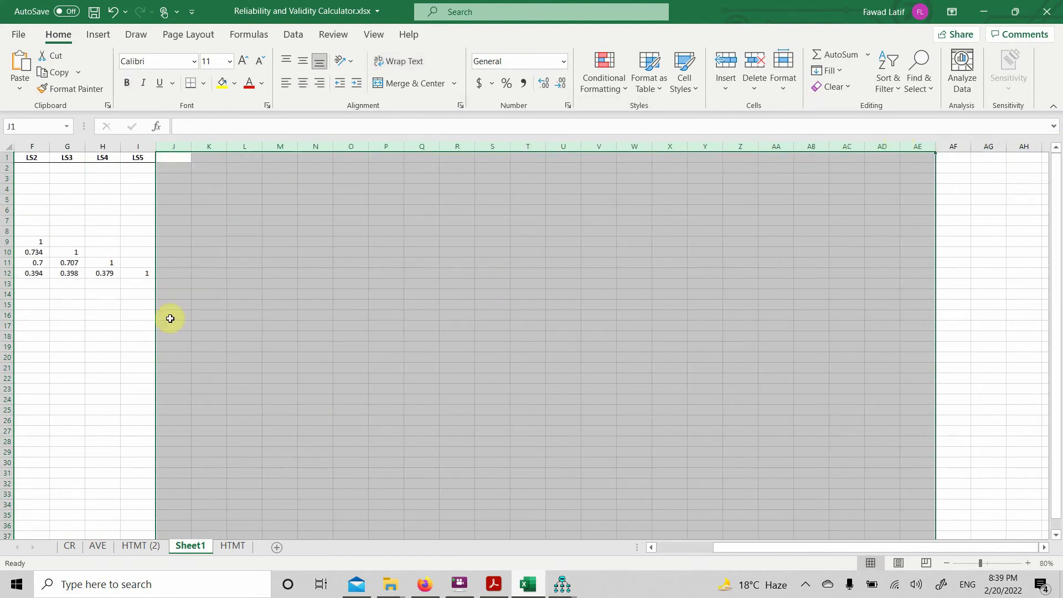
# Delete the SL and LST rows from the correlation matrix.
pyautogui.click(687, 547)
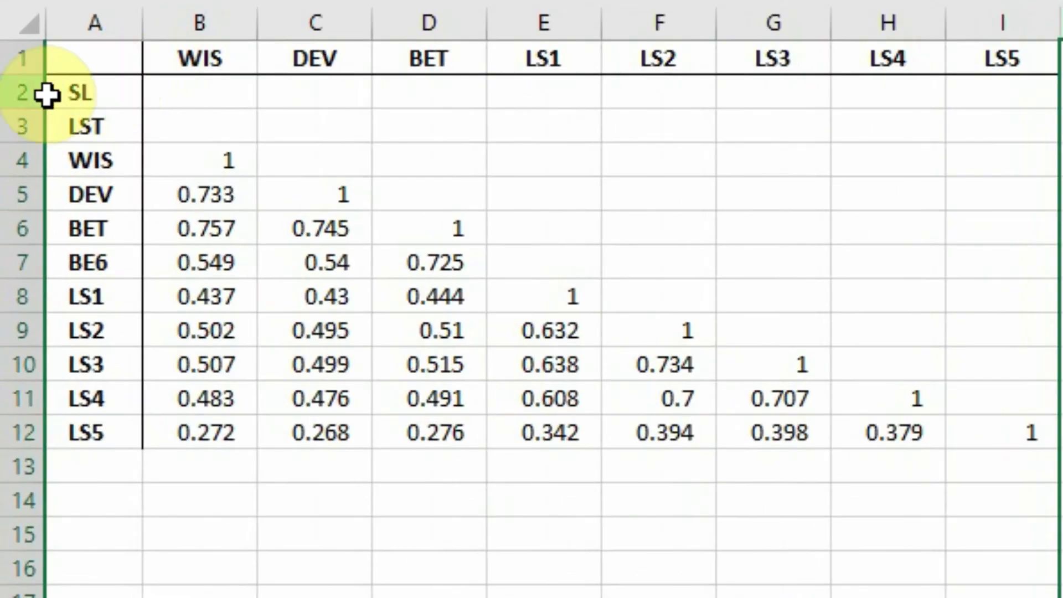
pyautogui.moveTo(9, 90); pyautogui.dragTo(16, 125)
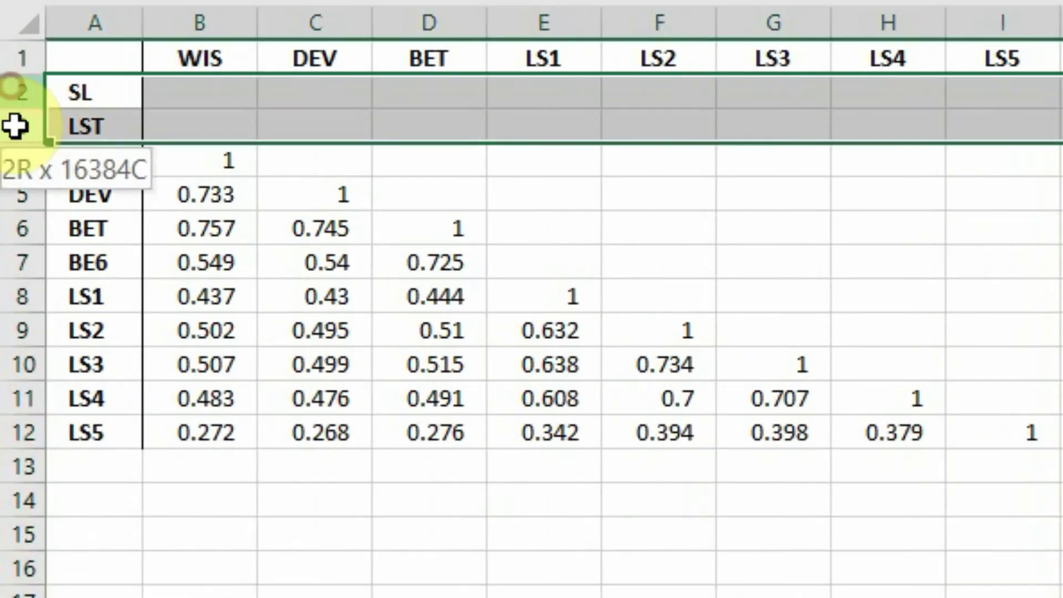
pyautogui.rightClick(16, 125)
pyautogui.click(91, 586)
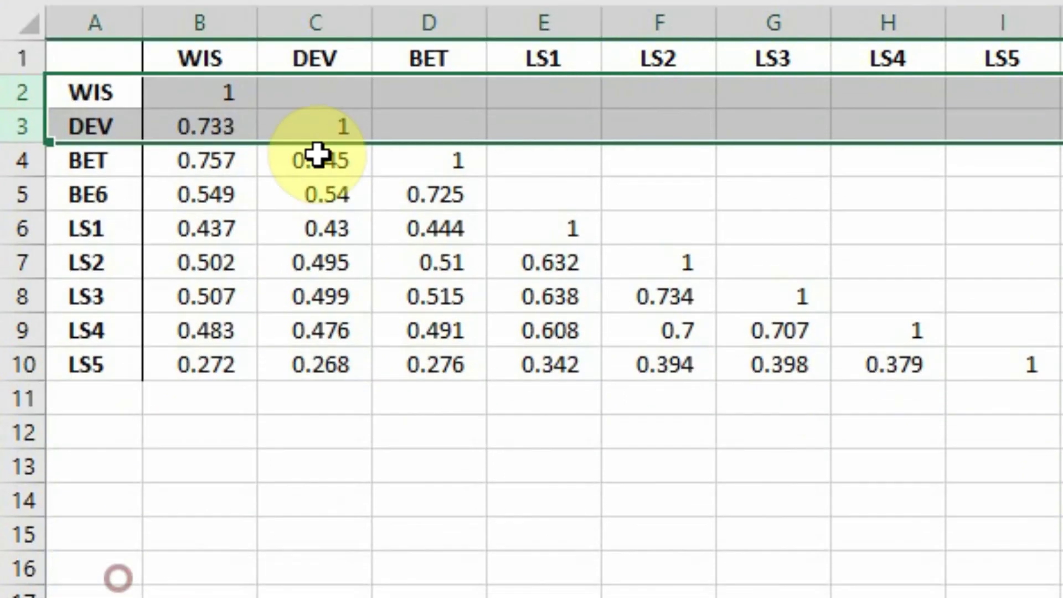
# Clear the diagonal values of 1 from the correlation matrix, from WIS through LS5.
pyautogui.moveTo(224, 84)
pyautogui.mouseDown()
pyautogui.moveTo(225, 159)
pyautogui.moveTo(224, 90)
pyautogui.mouseUp()
pyautogui.click(317, 135)
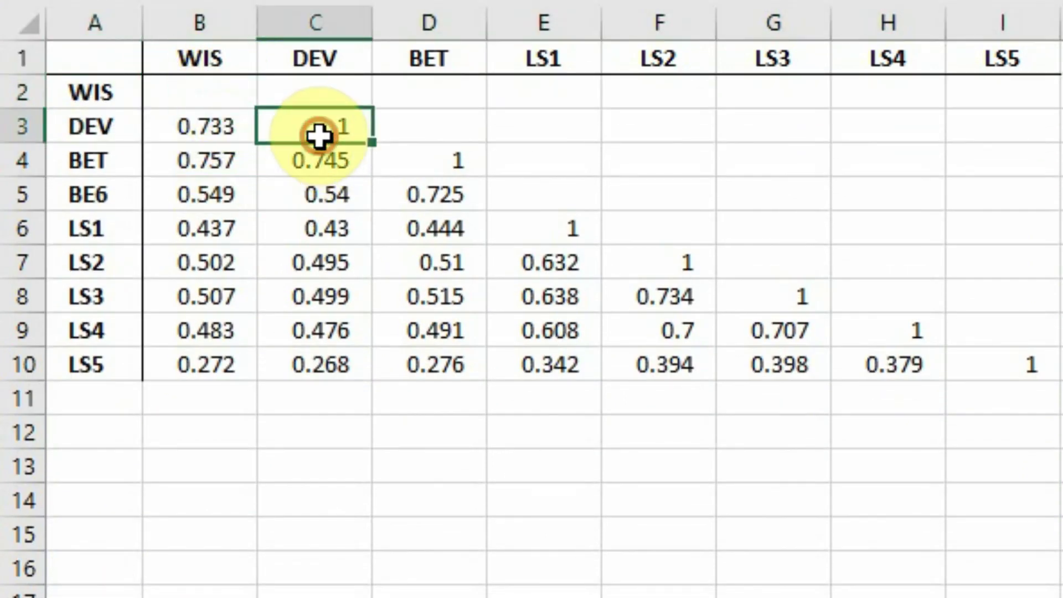
pyautogui.press('Delete')
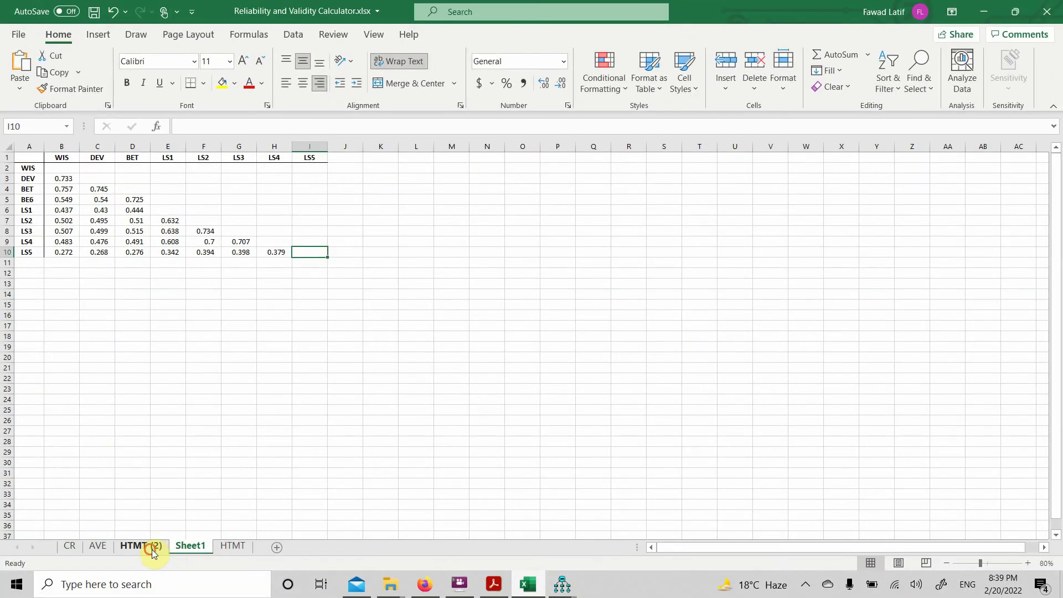
# Open the HTMT (2) sheet and examine the monotrait and heterotrait correlation blocks and the formula behind the SL-LST HTMT ratio.
pyautogui.click(141, 545)
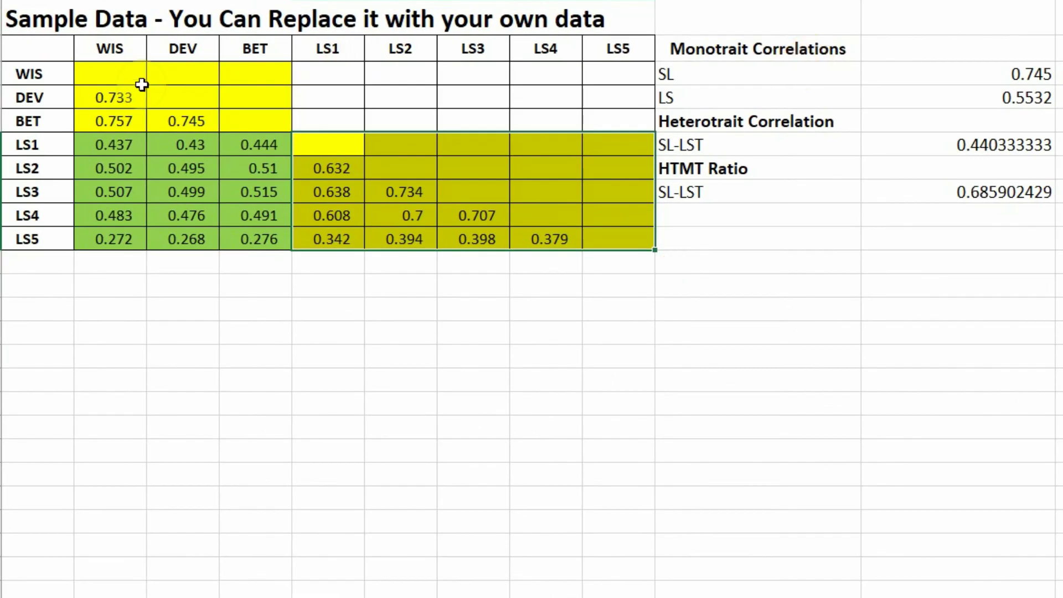
pyautogui.moveTo(88, 69); pyautogui.dragTo(254, 114)
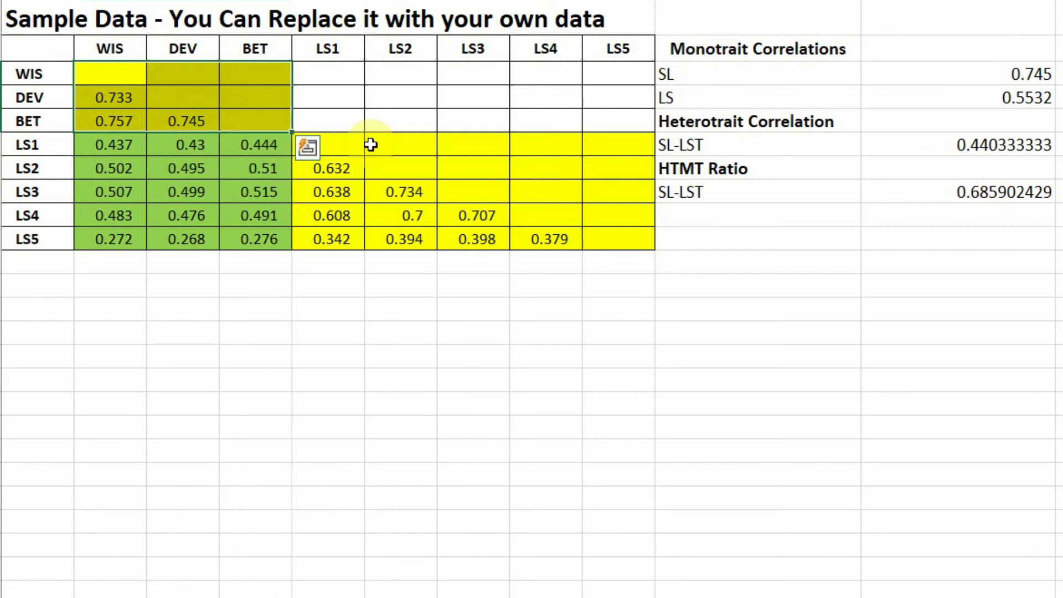
pyautogui.moveTo(332, 145); pyautogui.dragTo(609, 247)
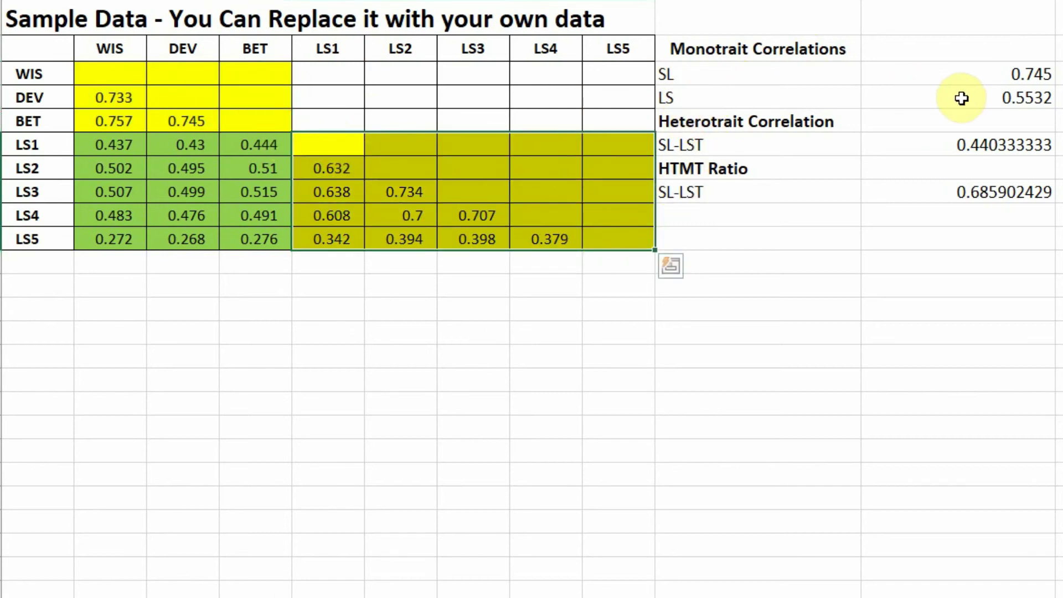
pyautogui.click(895, 142)
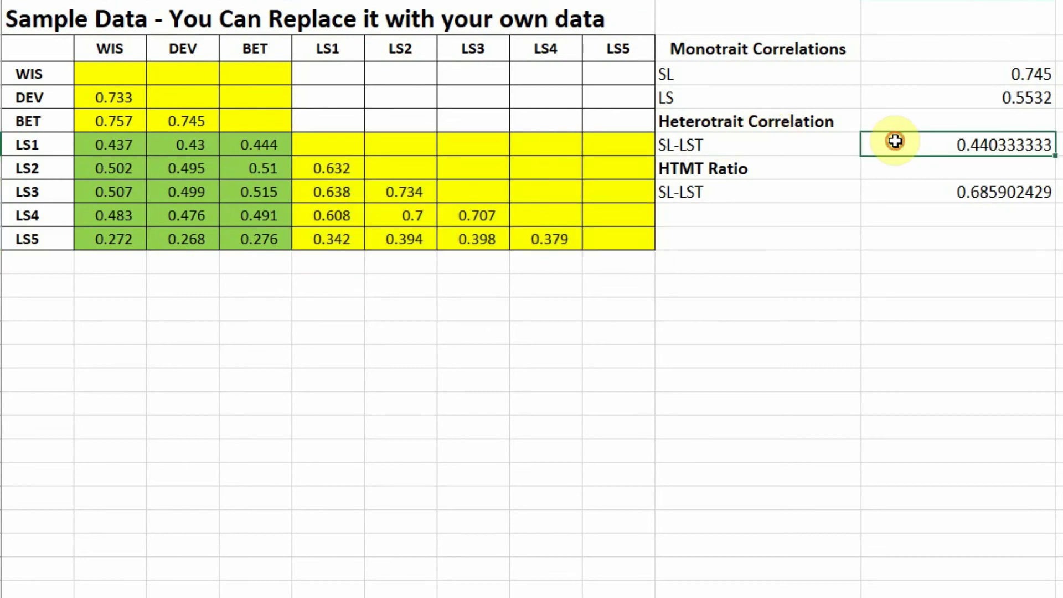
pyautogui.moveTo(113, 145); pyautogui.dragTo(247, 219)
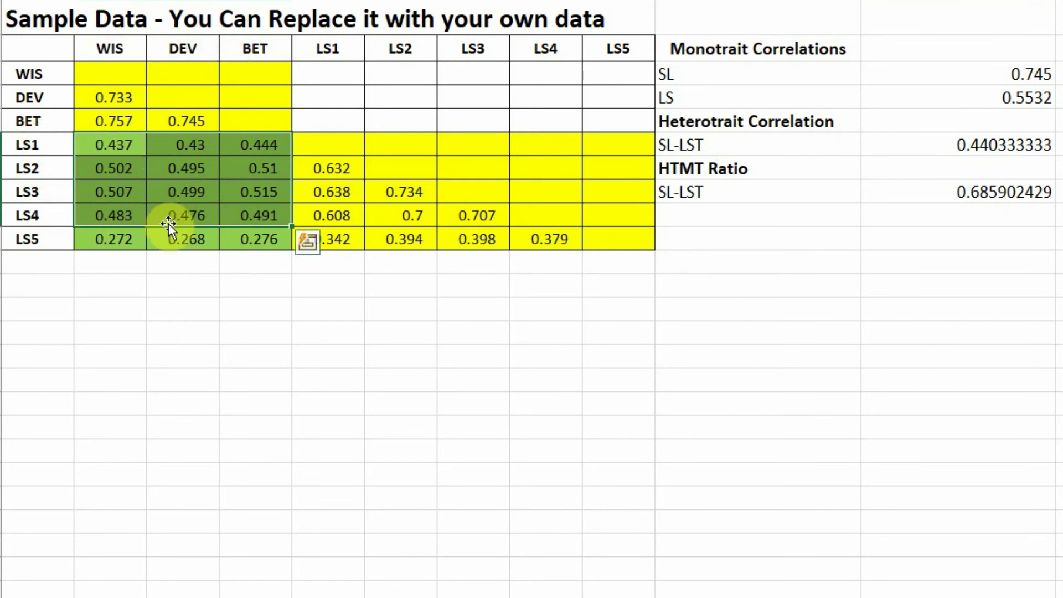
pyautogui.moveTo(264, 244); pyautogui.dragTo(83, 143)
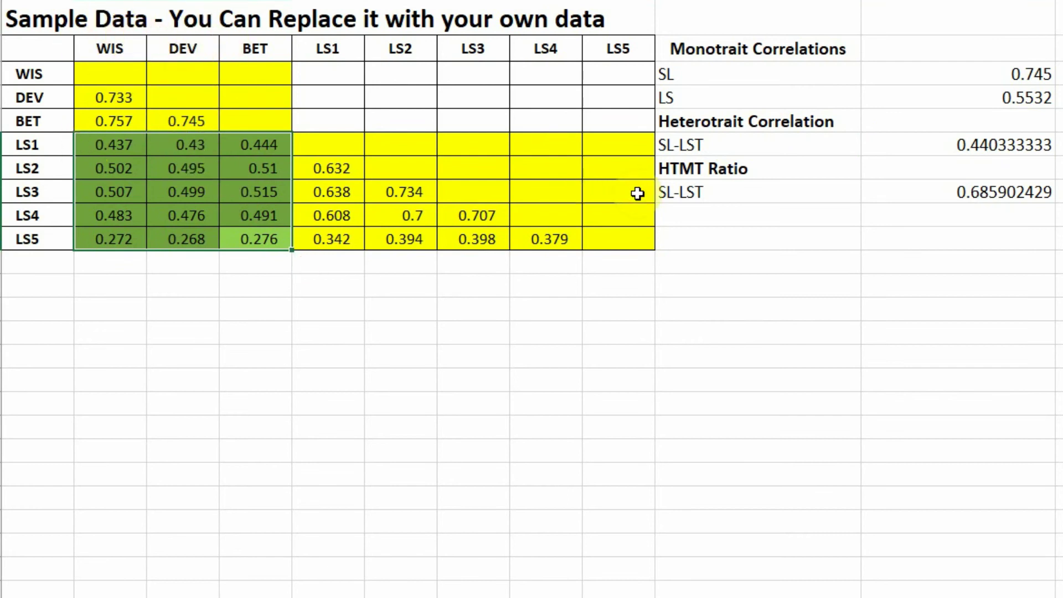
pyautogui.click(924, 189)
pyautogui.press('F2')
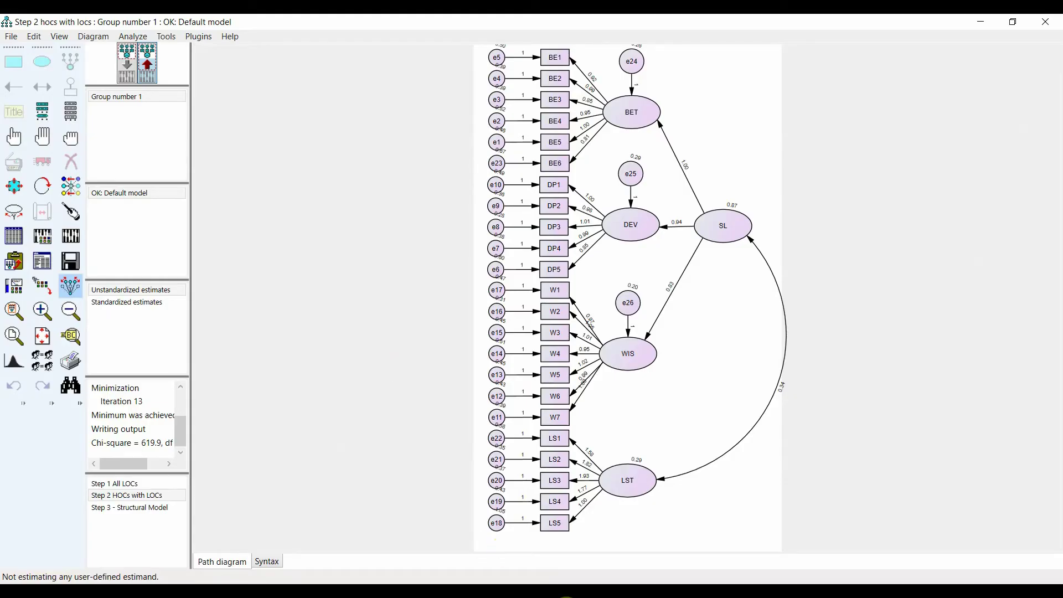
# Switch to the Second Order Confirmatory Factor Analysis slide and review its three assessment steps.
pyautogui.click(533, 596)
pyautogui.click(692, 555)
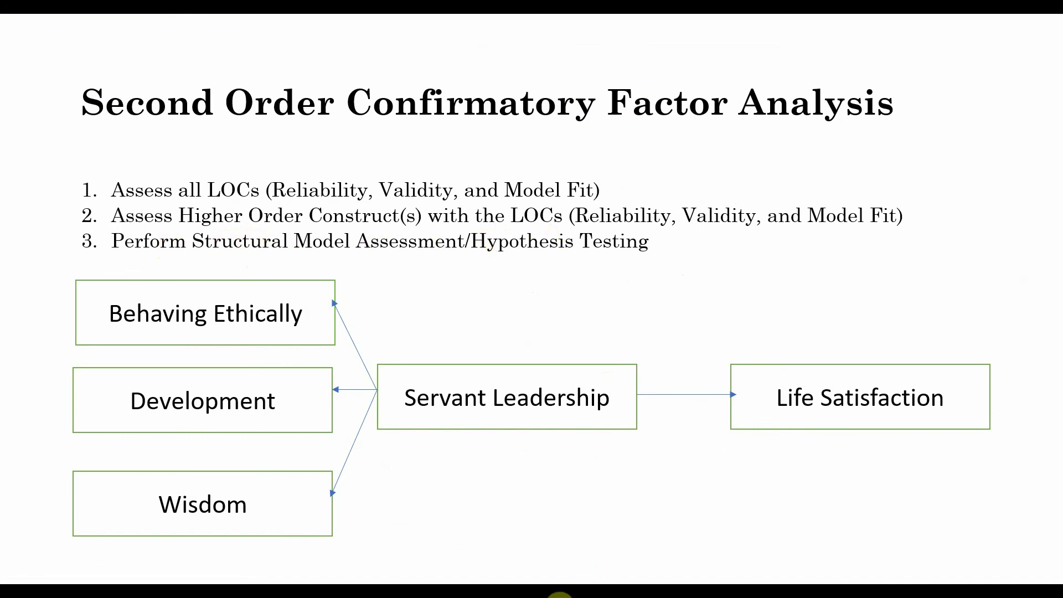
pyautogui.moveTo(576, 595)
# Return to Amos and open the Step 3 - Structural Model file, saving the changes to Step 2 HOCs with LOCs.
pyautogui.click(528, 595)
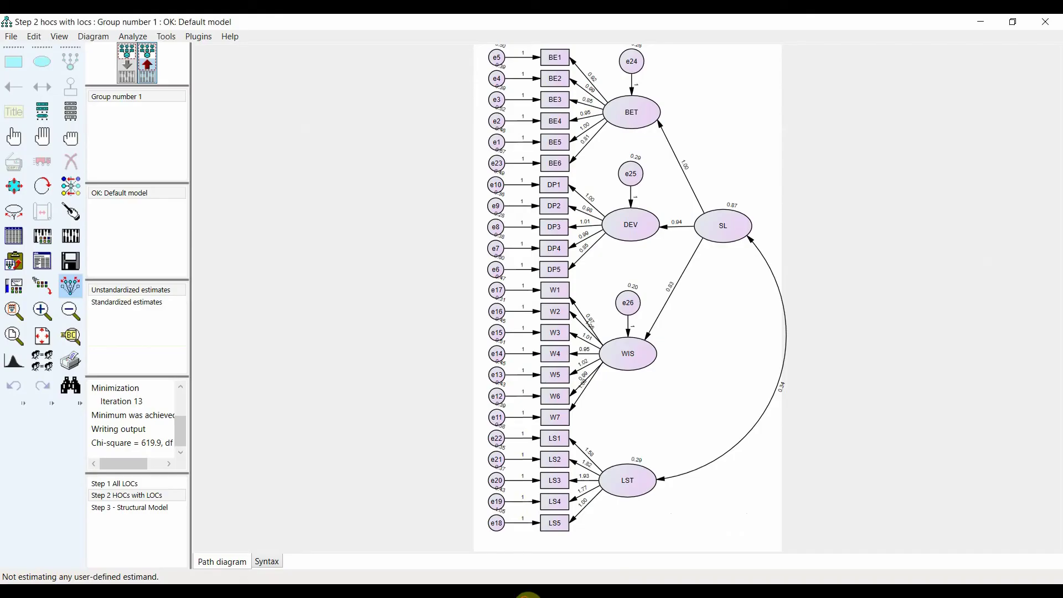
pyautogui.click(113, 507)
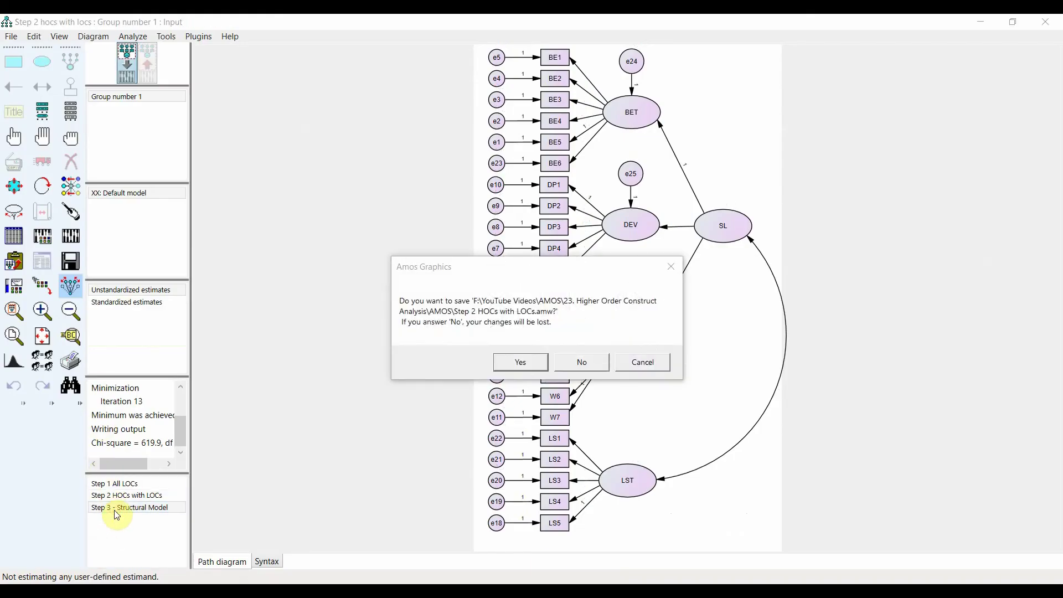
pyautogui.click(520, 362)
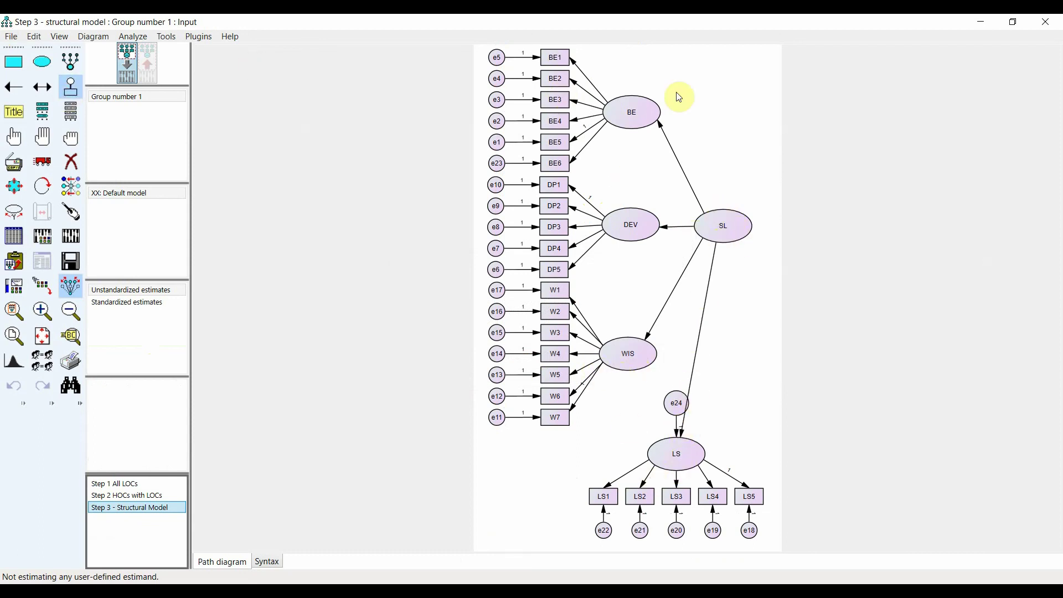
# Add error terms to the BE, DEV and WIS latent variables and name the unobserved variables automatically.
pyautogui.click(636, 111)
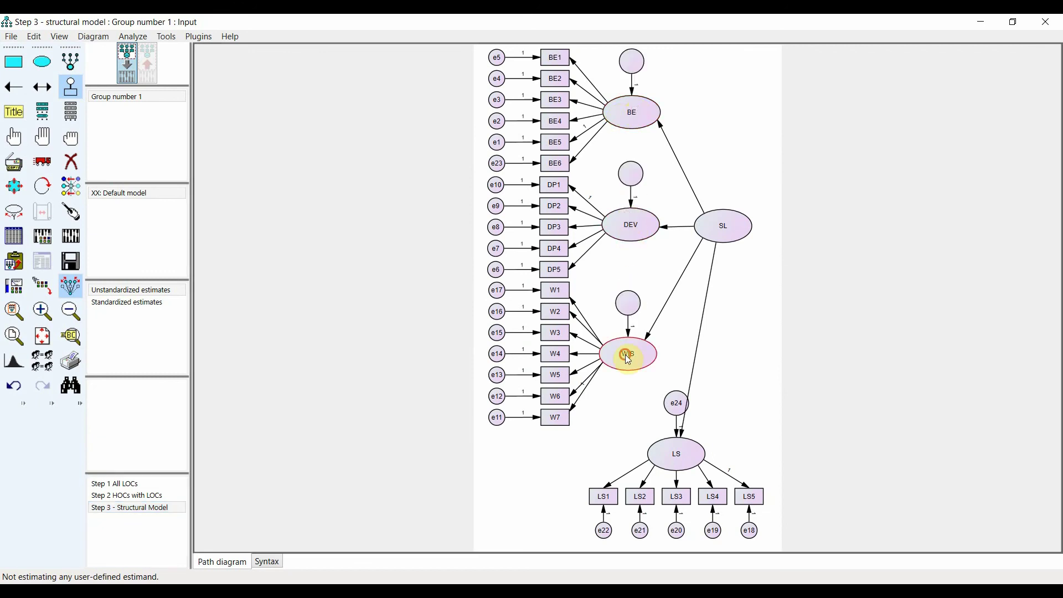
pyautogui.click(200, 36)
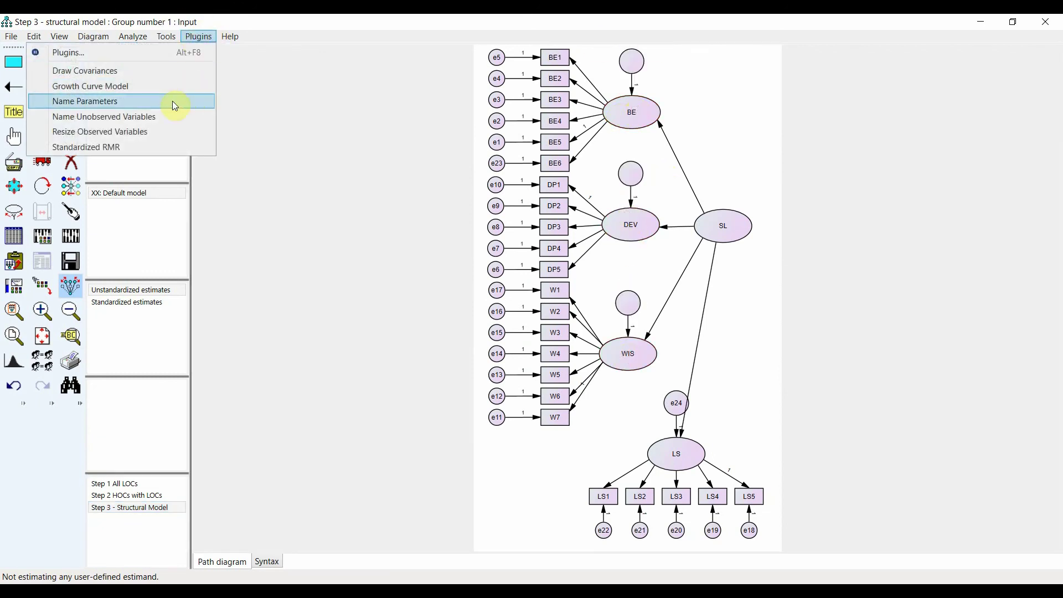
pyautogui.click(136, 118)
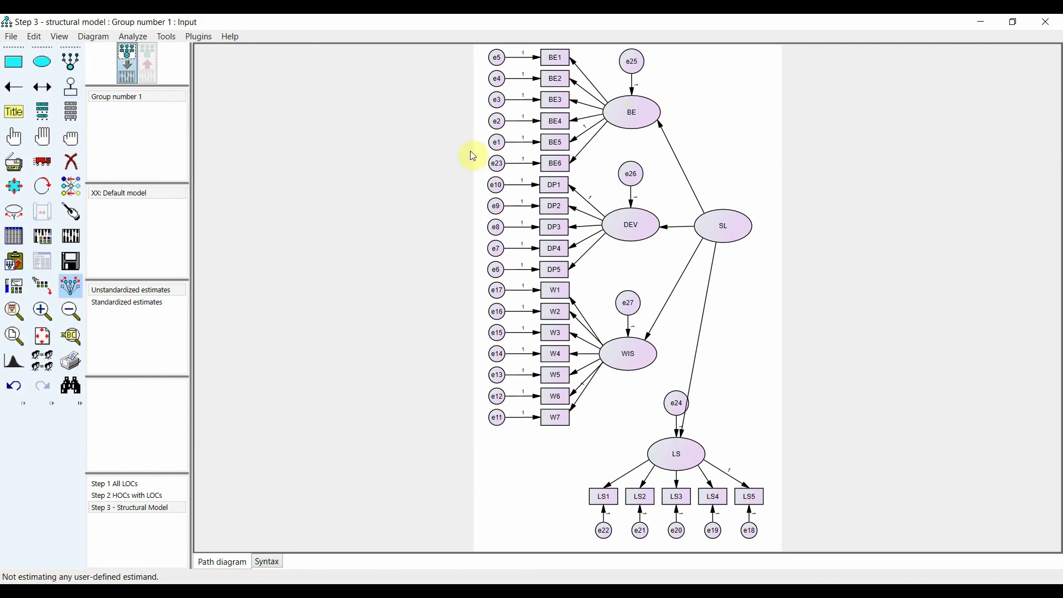
# Rename the BE latent variable as BET and the LS latent variable as LST.
pyautogui.doubleClick(629, 121)
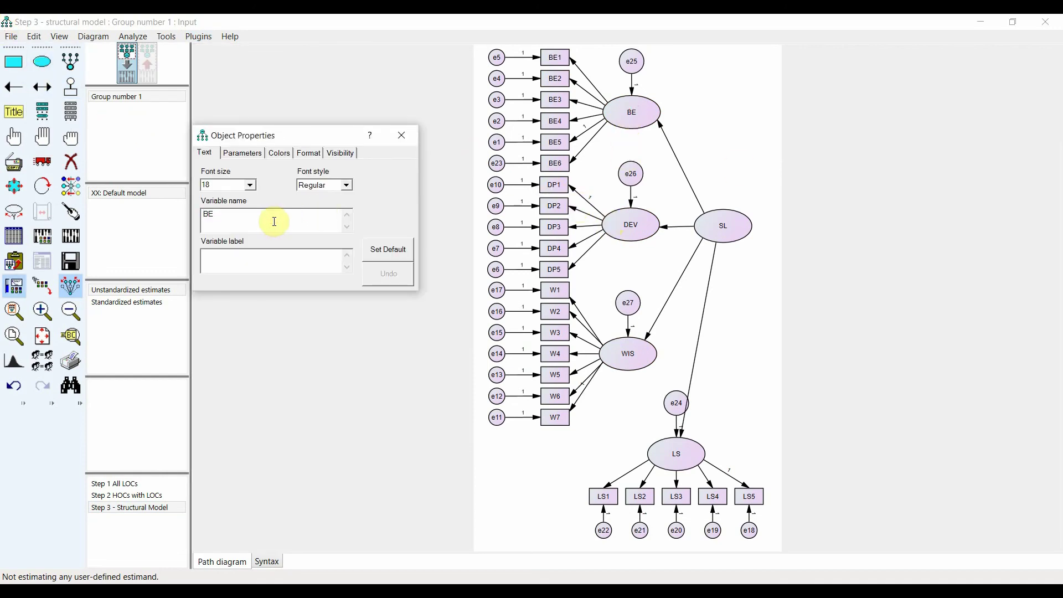
pyautogui.click(667, 456)
pyautogui.click(235, 217)
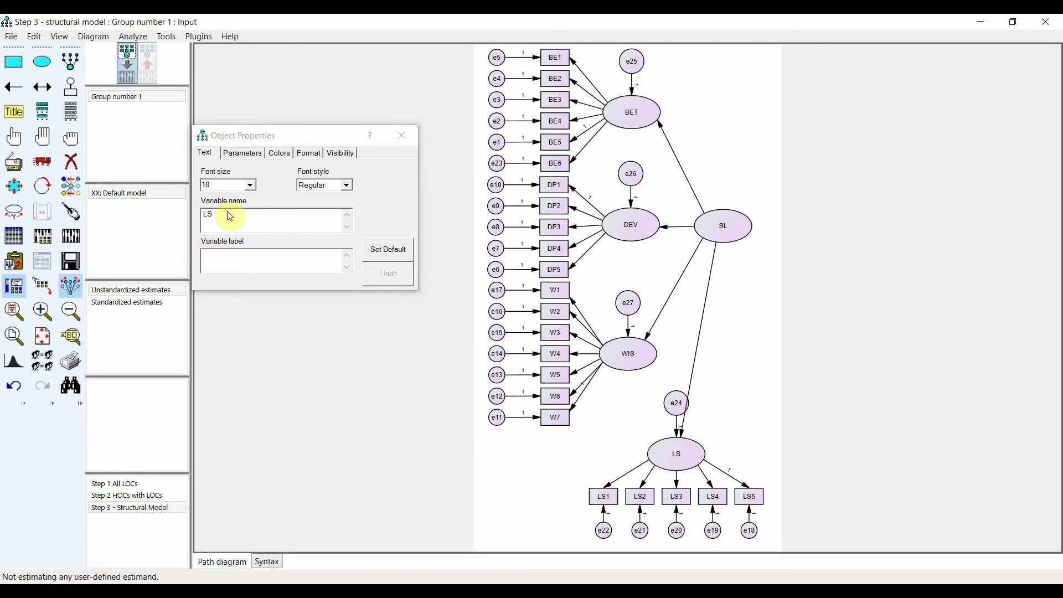
pyautogui.click(403, 135)
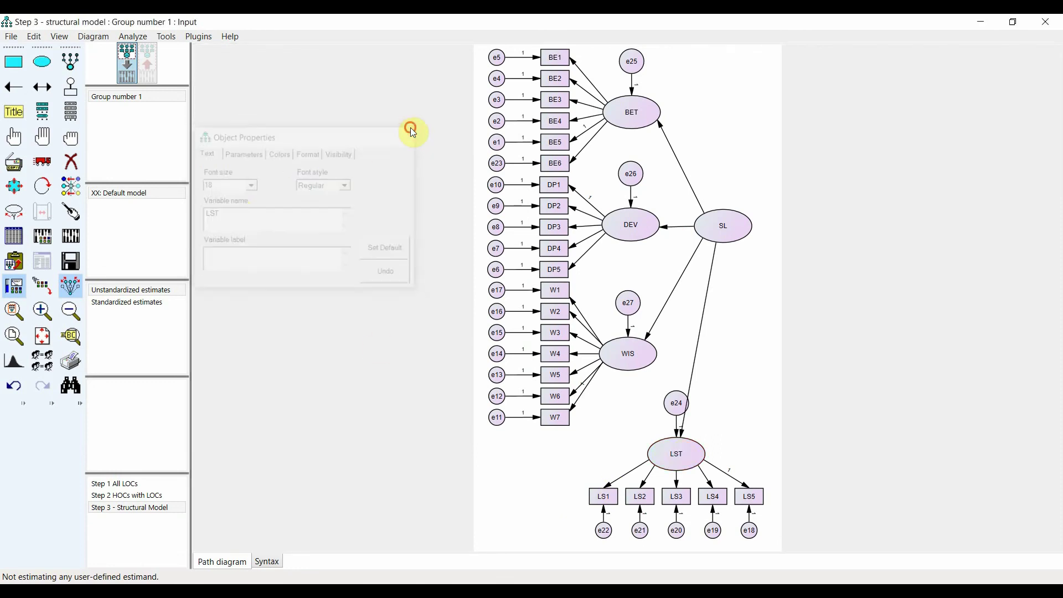
# Calculate the structural model's estimates, check the regression weights in the output and close it.
pyautogui.click(71, 236)
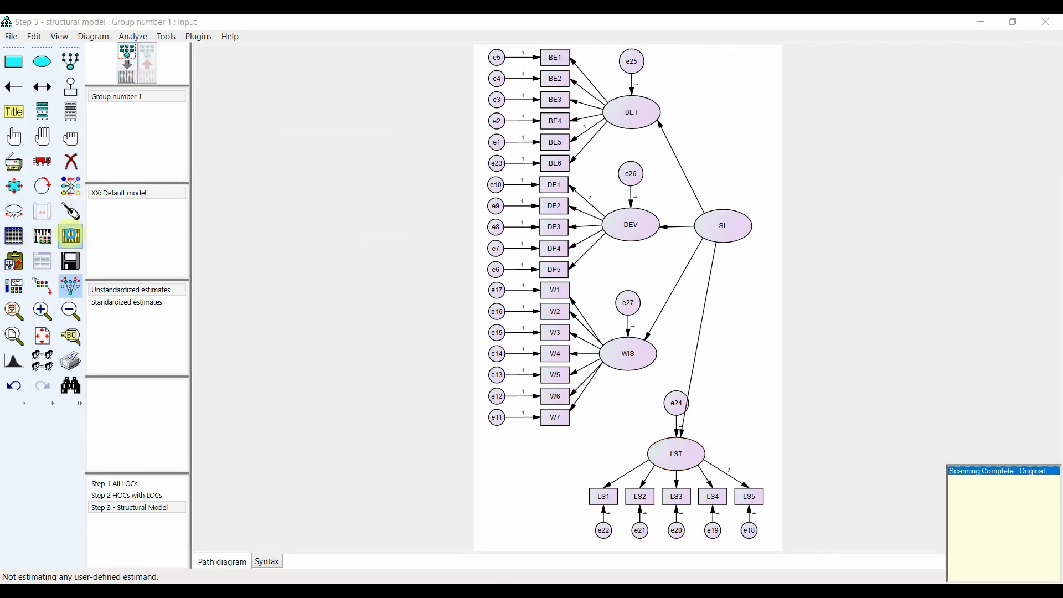
pyautogui.click(39, 119)
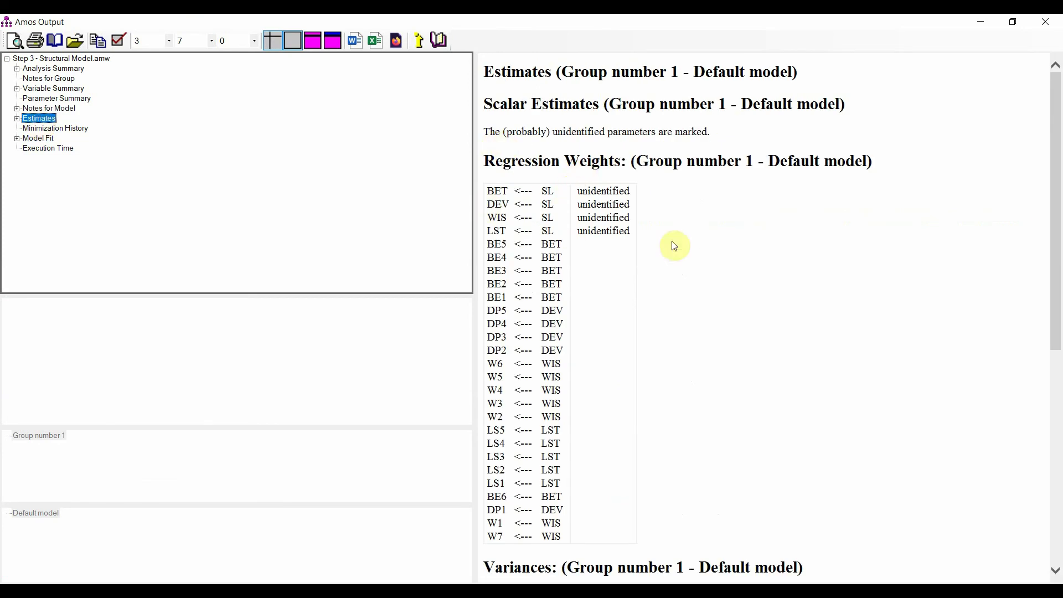
pyautogui.click(1048, 20)
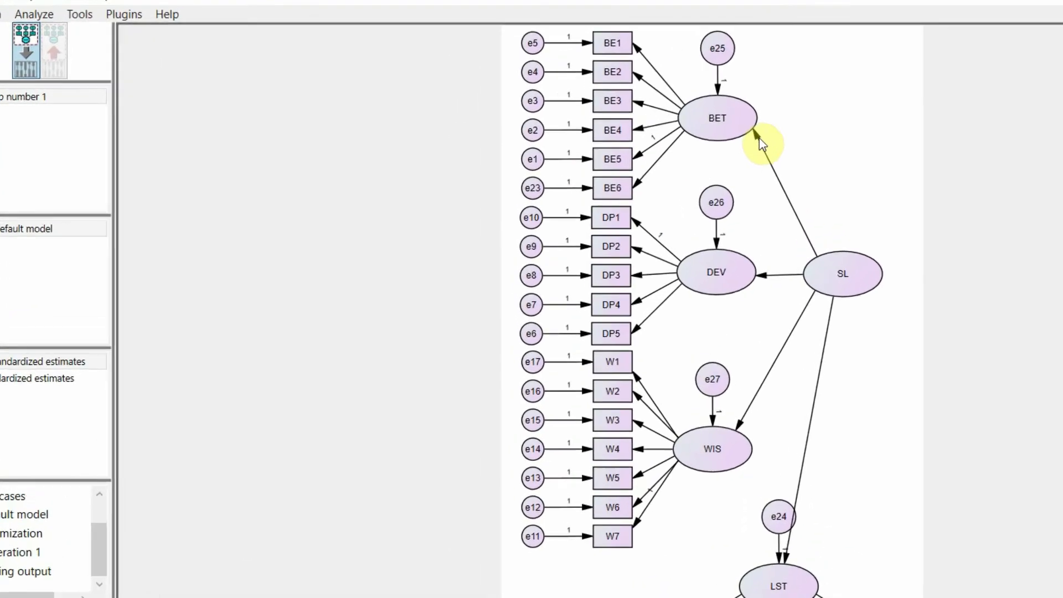
# Set the regression weight of the path from SL to BET to 1.
pyautogui.doubleClick(664, 136)
pyautogui.click(96, 210)
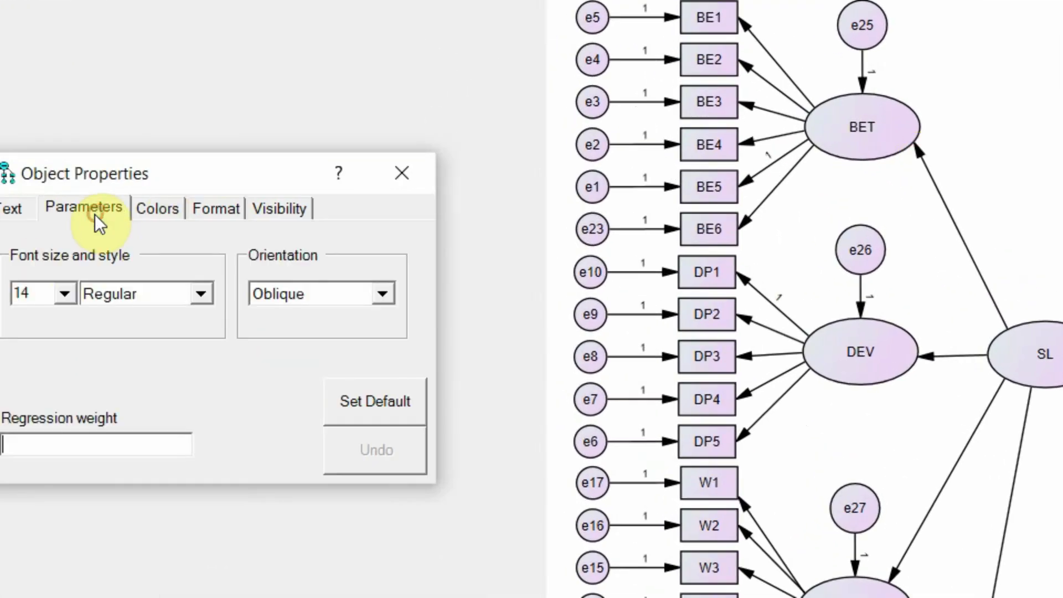
pyautogui.write('1')
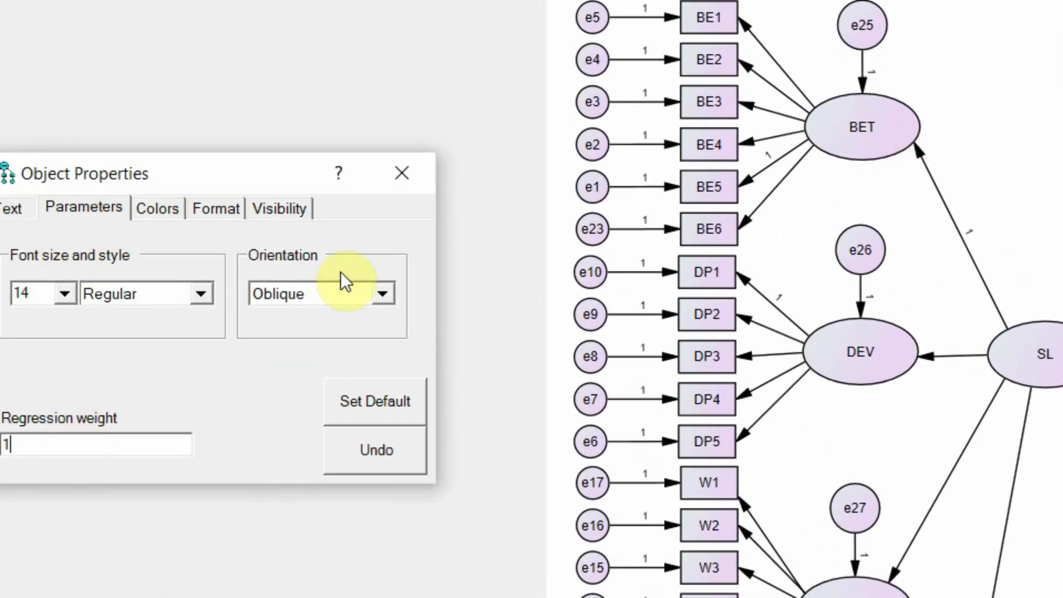
pyautogui.click(407, 159)
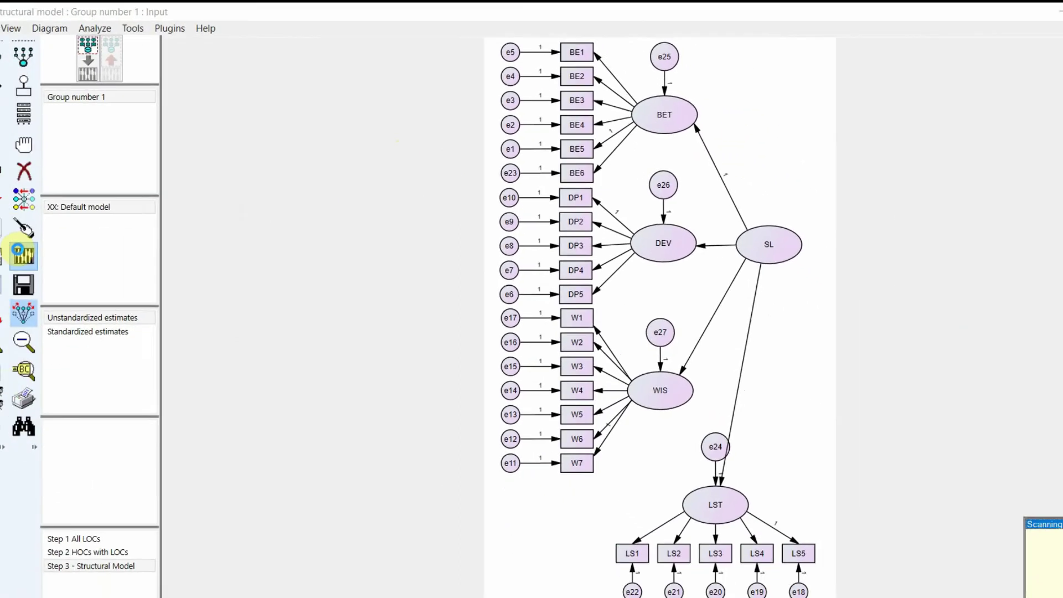
# Recalculate the structural model's estimates and examine the LST <--- SL row of the Regression Weights output.
pyautogui.click(66, 230)
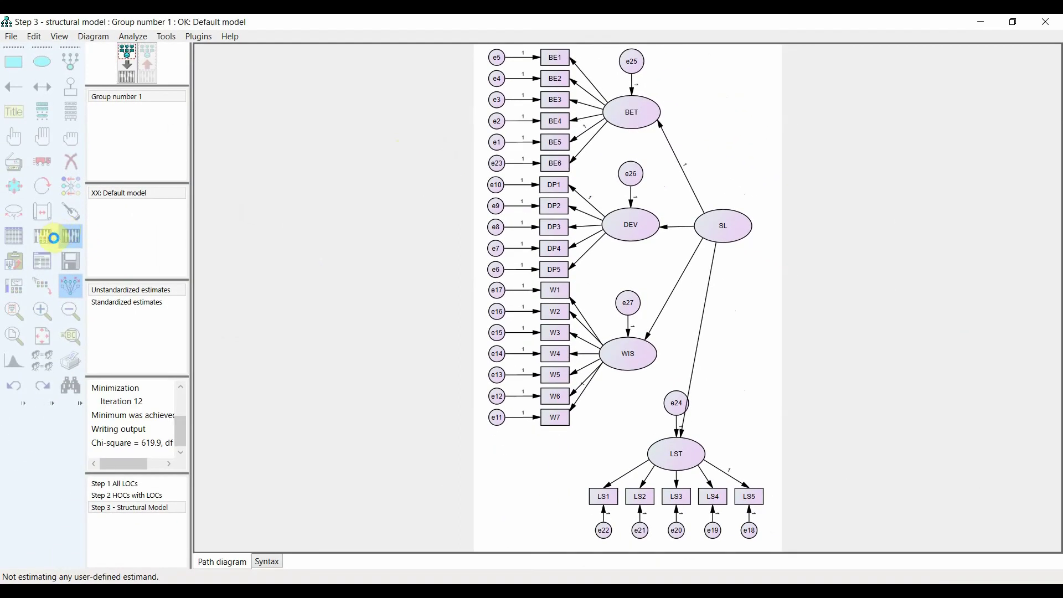
pyautogui.click(70, 237)
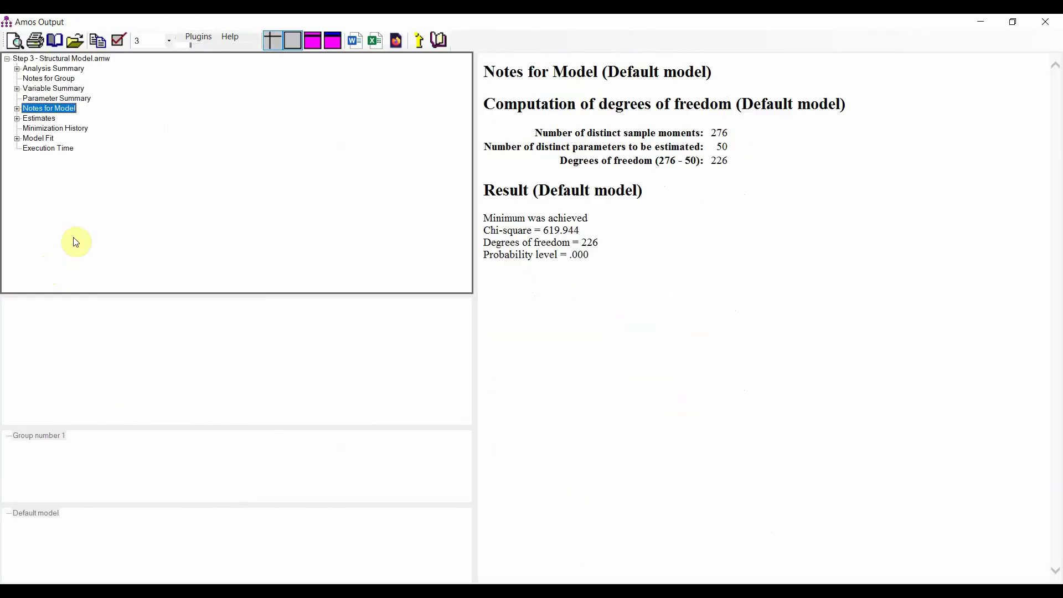
pyautogui.click(44, 118)
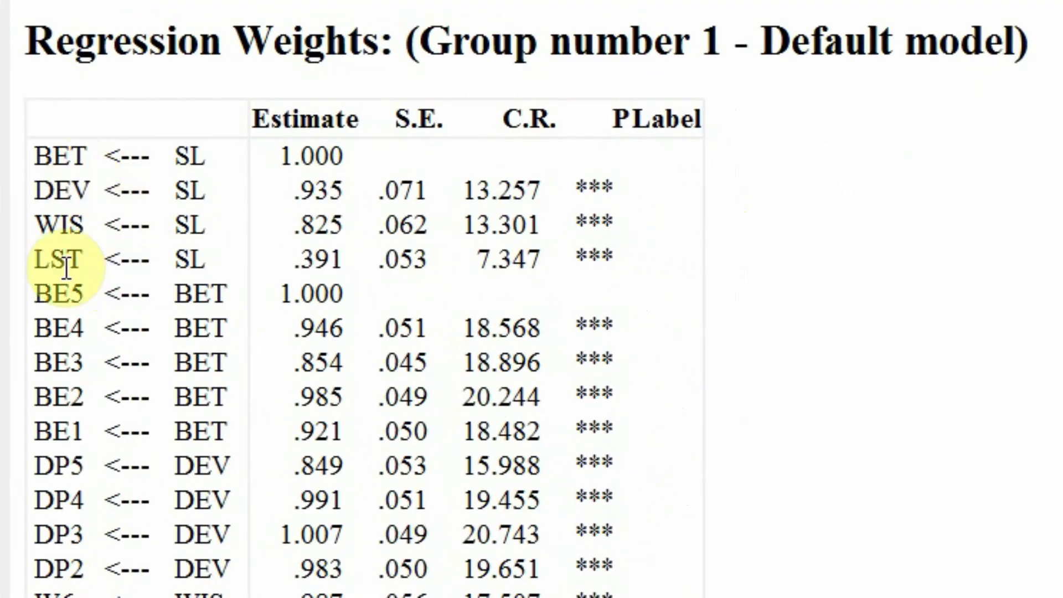
pyautogui.moveTo(34, 260); pyautogui.dragTo(625, 256)
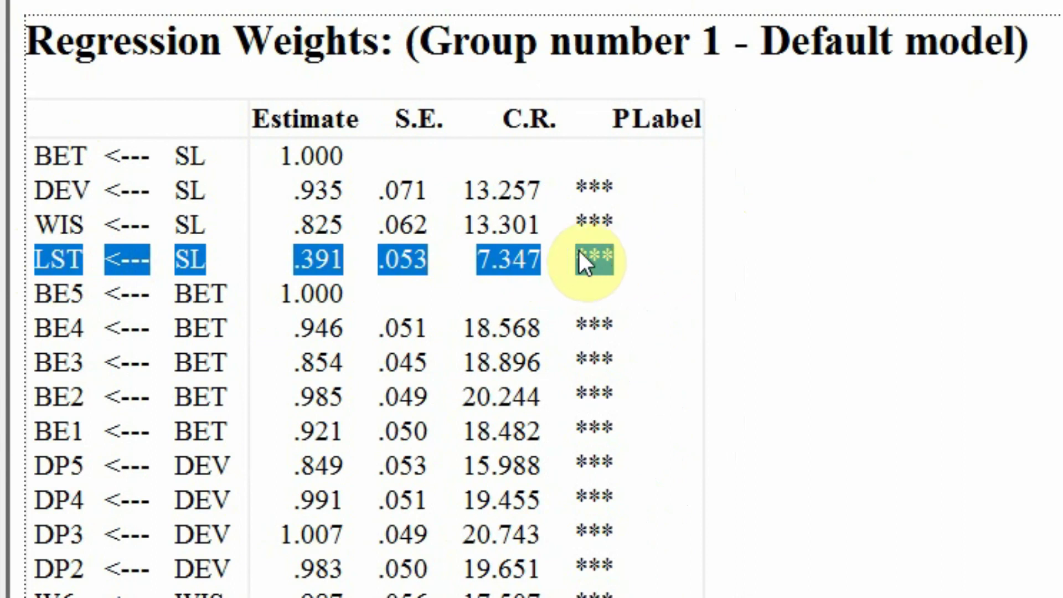